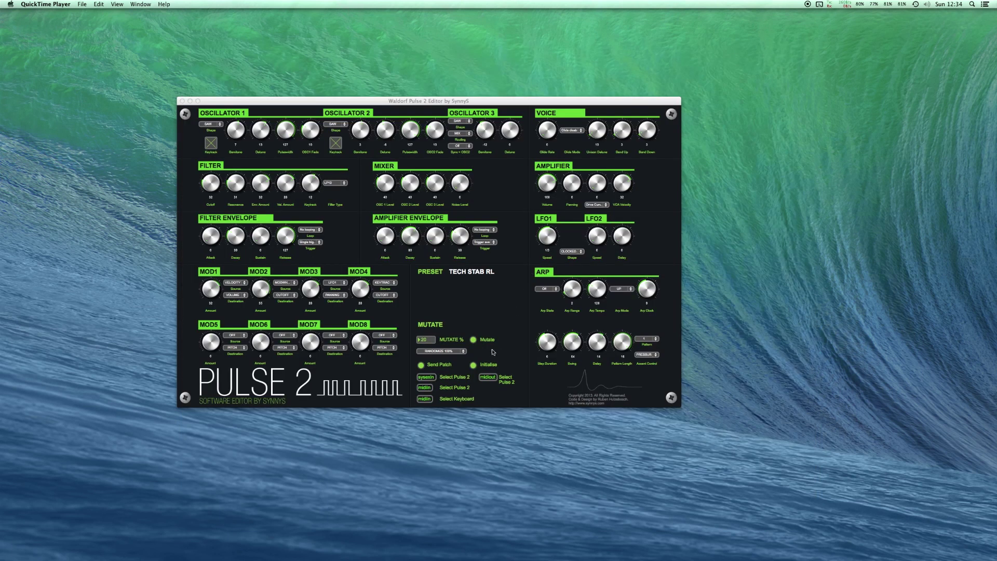
left_click(430, 377)
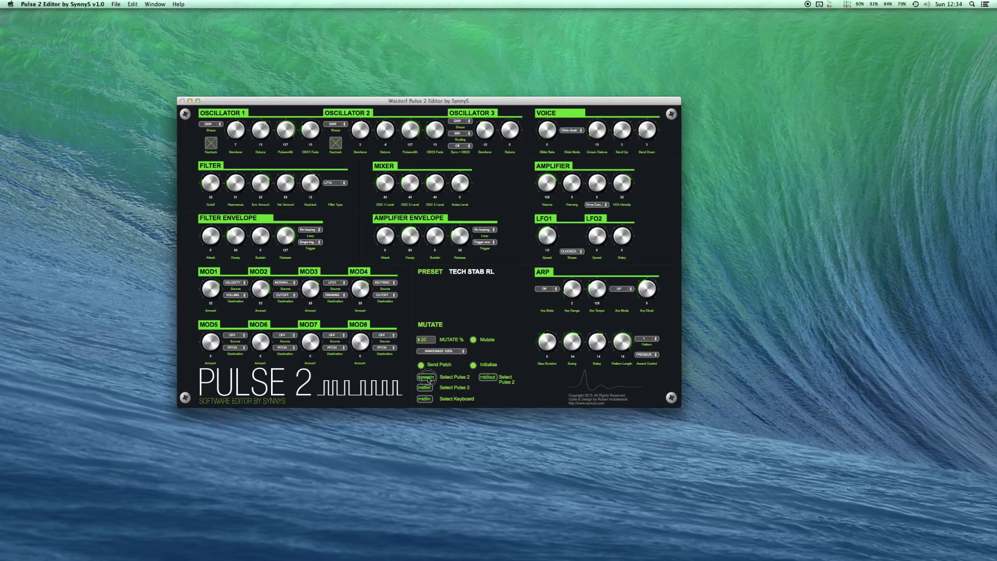
left_click(484, 371)
left_click(488, 377)
left_click(510, 347)
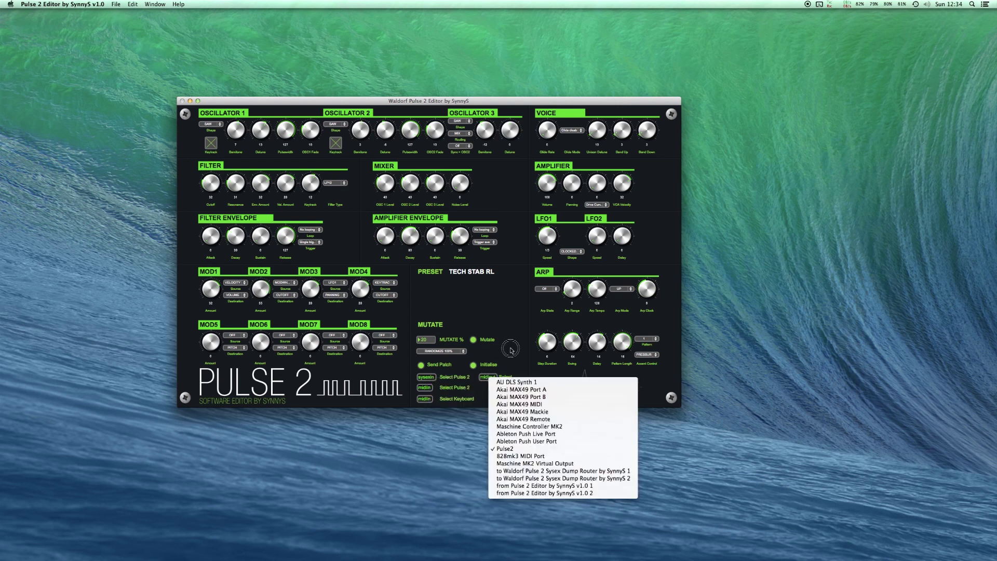
left_click(423, 388)
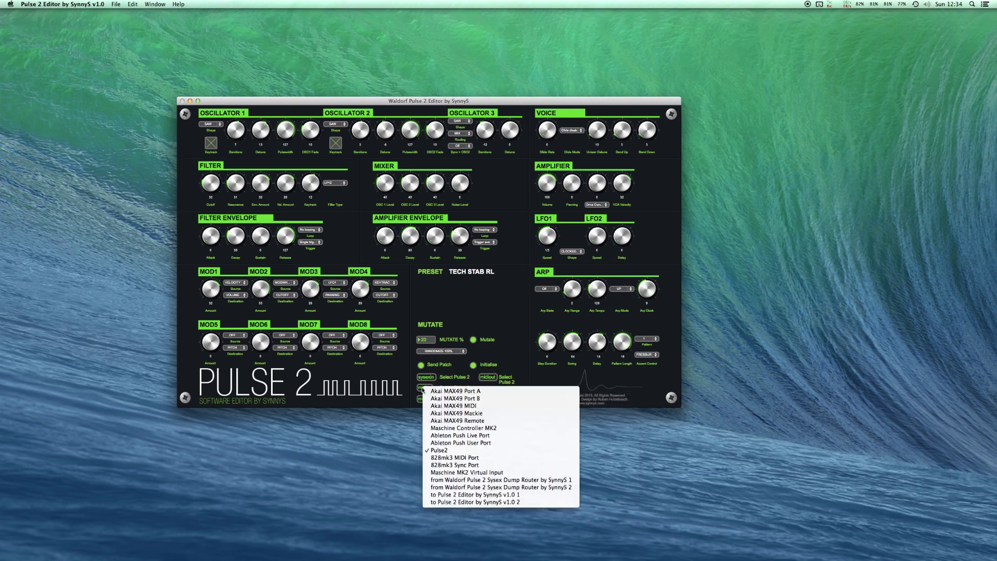
left_click(499, 361)
left_click(426, 399)
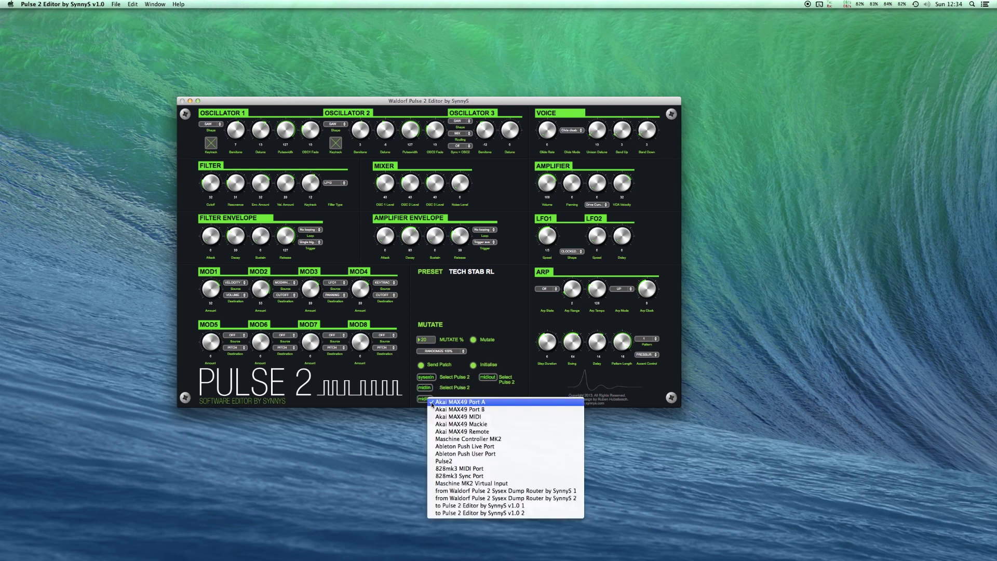
left_click(507, 350)
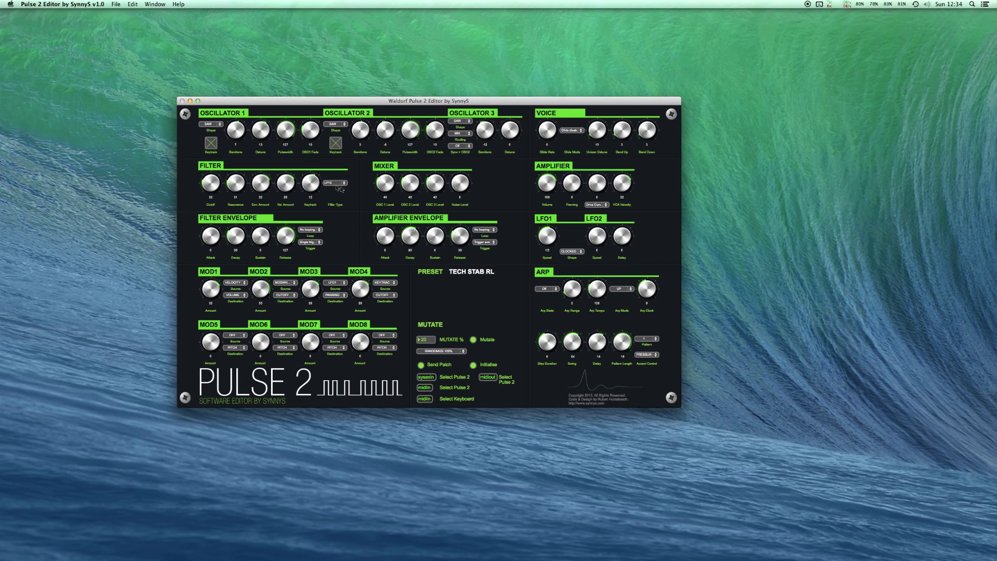
Sweep TECH STAB RL's cutoff, resonance, filter envelope amount, OSC 1 semitone and OSC 1 level up and down
mouse_move(212, 187)
left_mouse_down()
mouse_move(237, 114)
mouse_move(225, 183)
left_mouse_up()
mouse_move(248, 118)
left_mouse_down()
mouse_move(247, 103)
mouse_move(238, 152)
mouse_move(249, 131)
left_mouse_up()
left_click_drag(237, 183, 257, 189)
left_click_drag(236, 256, 244, 205)
left_click_drag(236, 131, 232, 138)
left_click_drag(217, 174, 222, 299)
left_click_drag(387, 177, 447, 108)
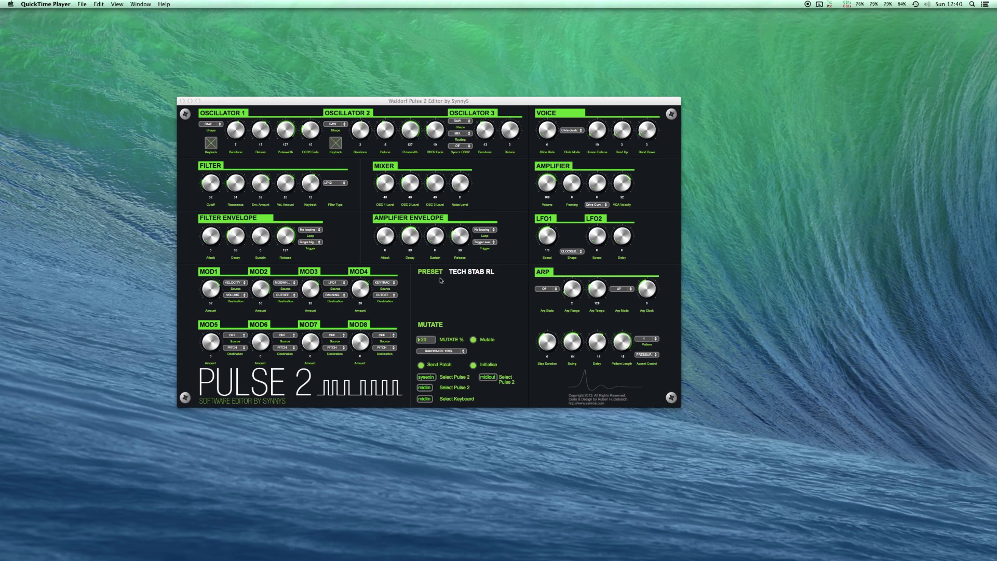
Raise the mutate amount to 21% and mutate the patch twice
left_click(426, 345)
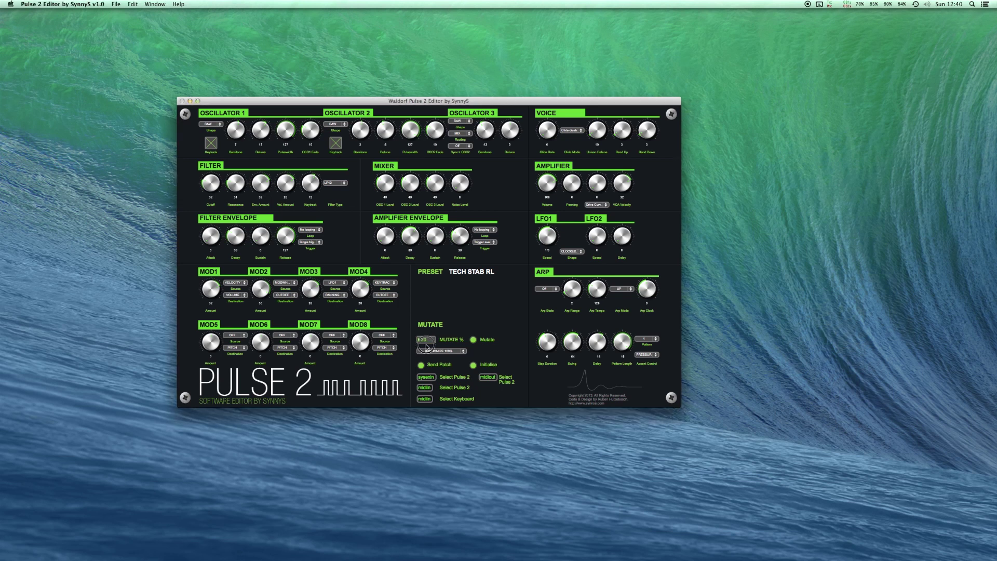
left_click_drag(427, 345, 428, 340)
left_click(473, 340)
left_click(473, 341)
Lower the mutate amount to 7% and mutate the patch twice more
left_click_drag(429, 341, 426, 347)
left_click(473, 341)
left_click(473, 340)
left_click(457, 352)
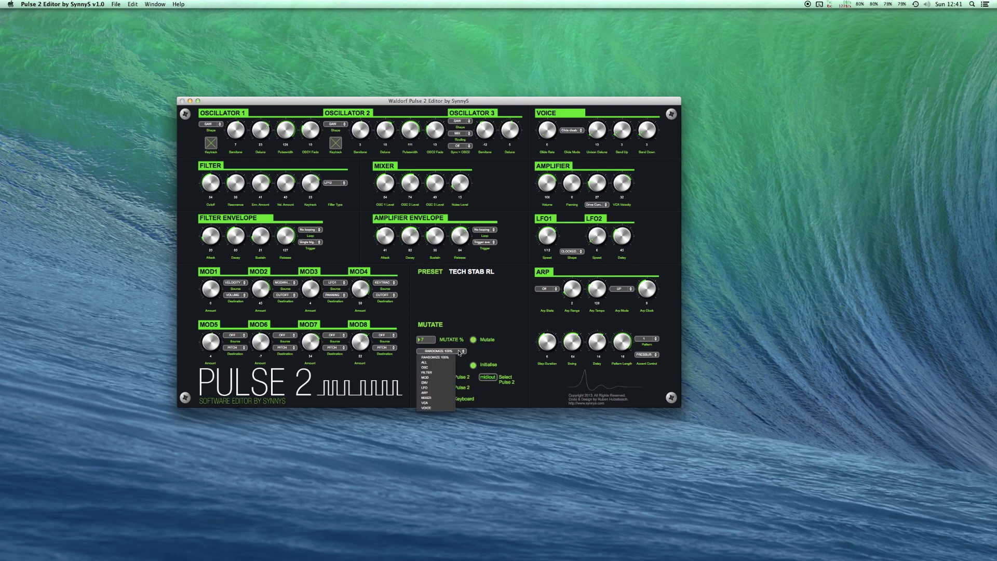
Randomize only the FILTER section, then only the OSC section twice, then mutate the whole patch twice
left_click(434, 373)
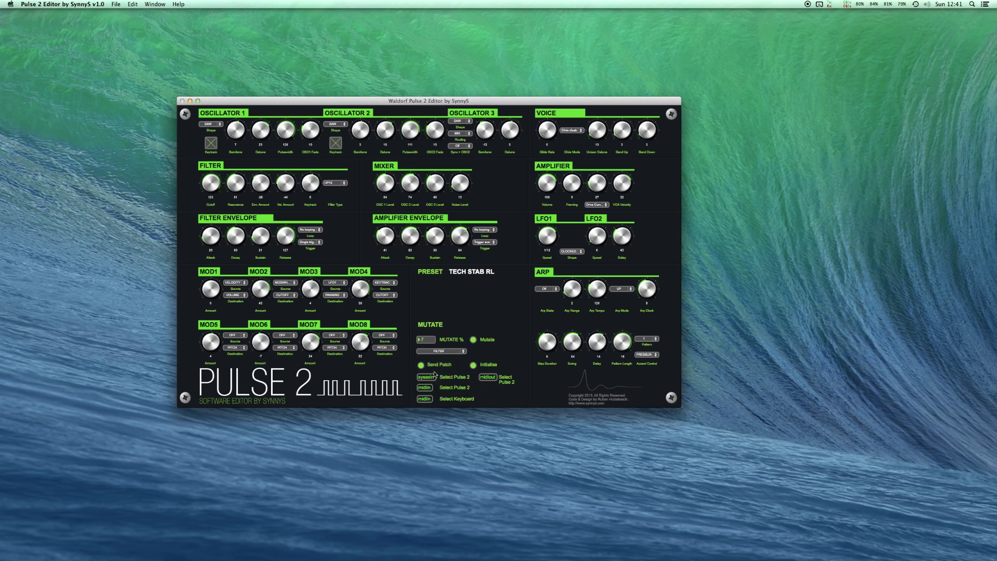
left_click(457, 352)
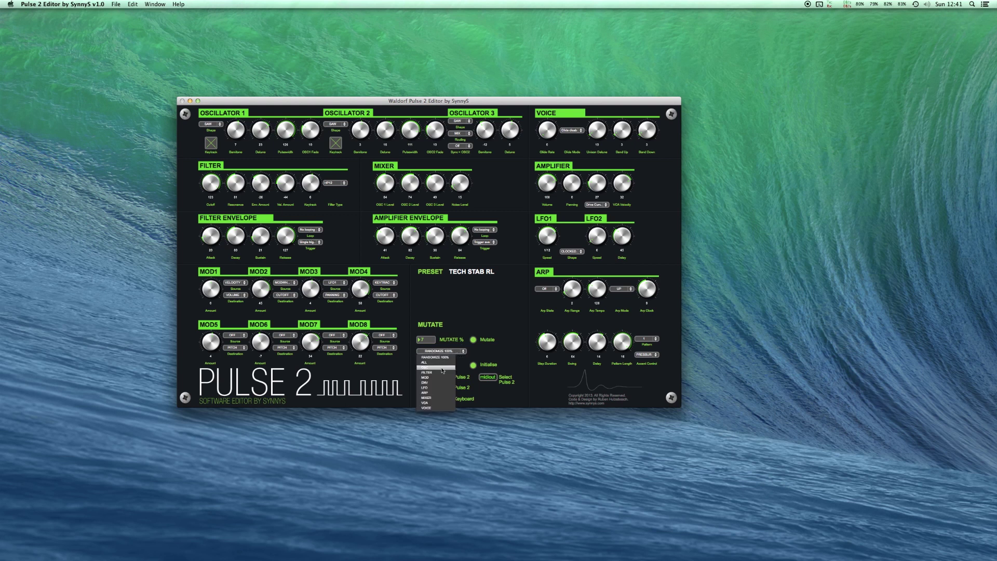
left_click(437, 368)
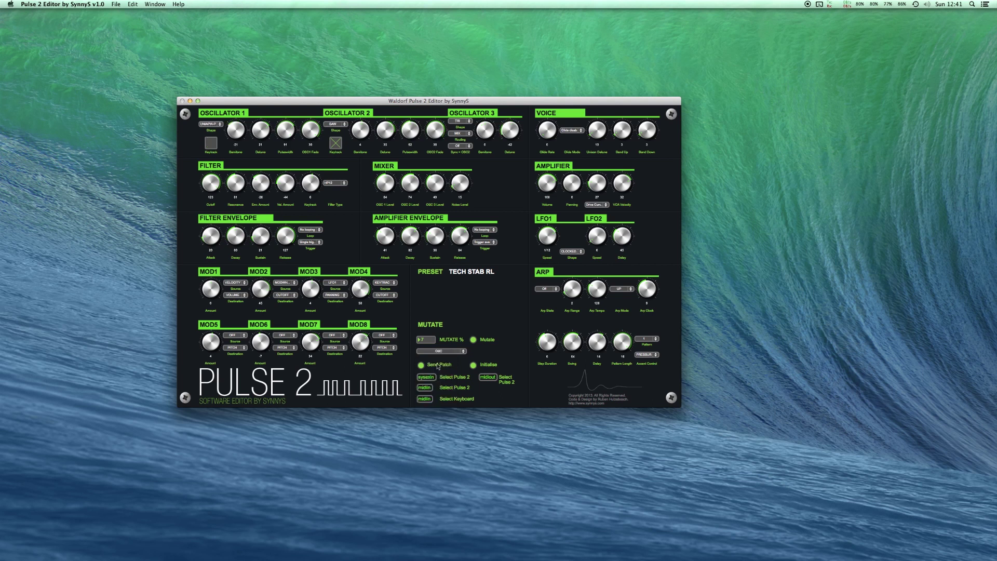
left_click(453, 352)
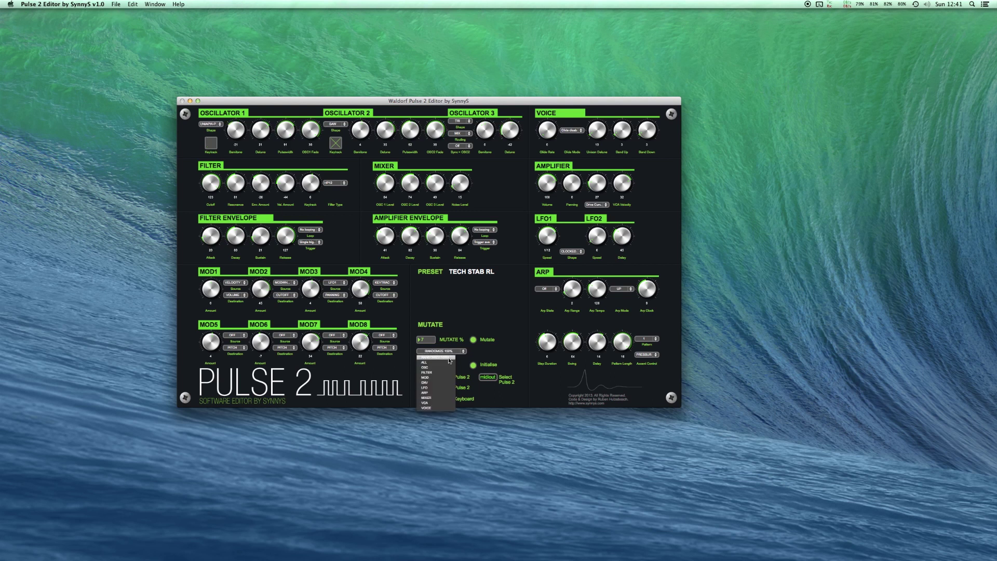
left_click(444, 369)
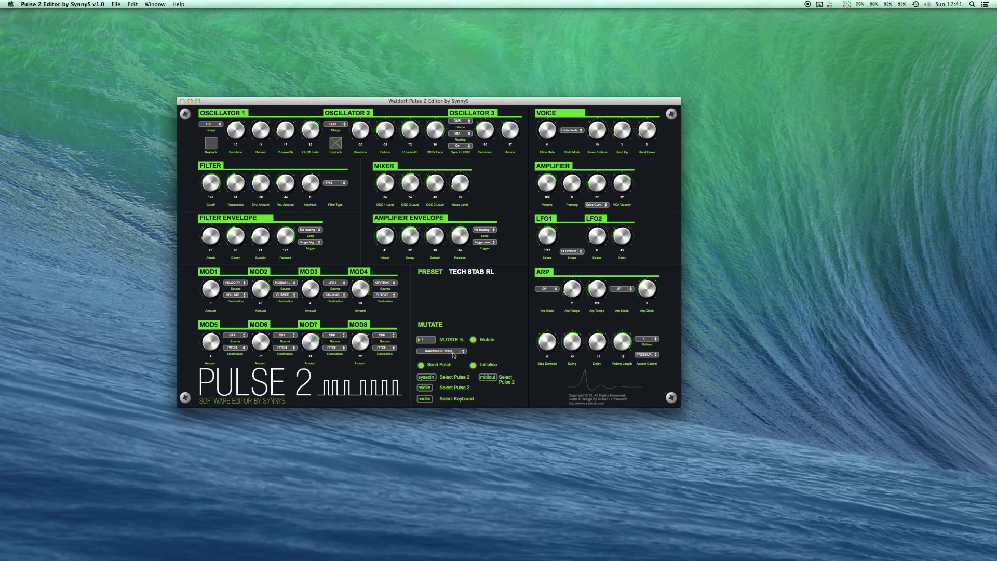
left_click(473, 340)
left_click(474, 340)
Mutate the whole patch four times at 100%, yielding sounds like SWIMGER DK and TREIBGUT JD
left_click(474, 340)
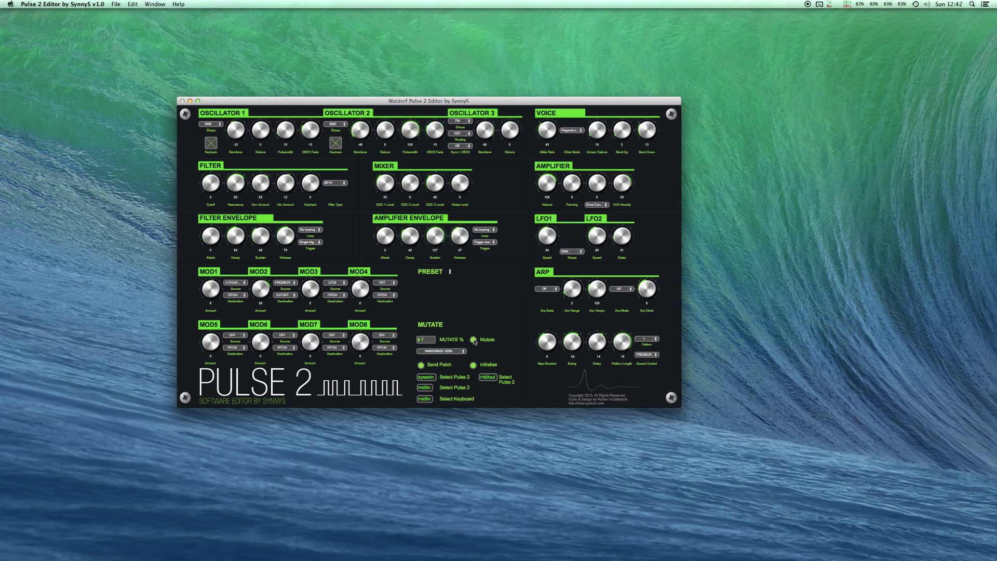
left_click(473, 340)
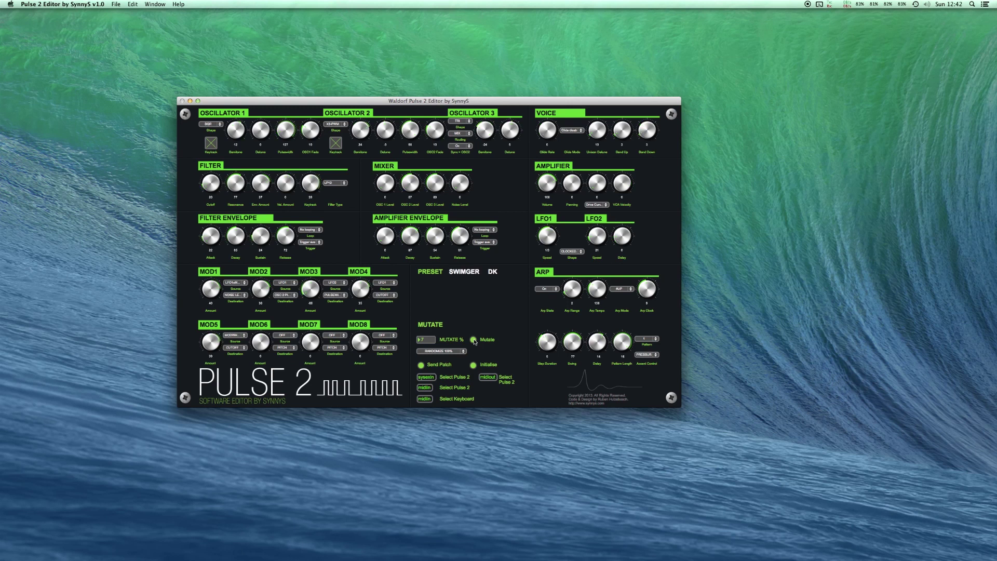
left_click(473, 340)
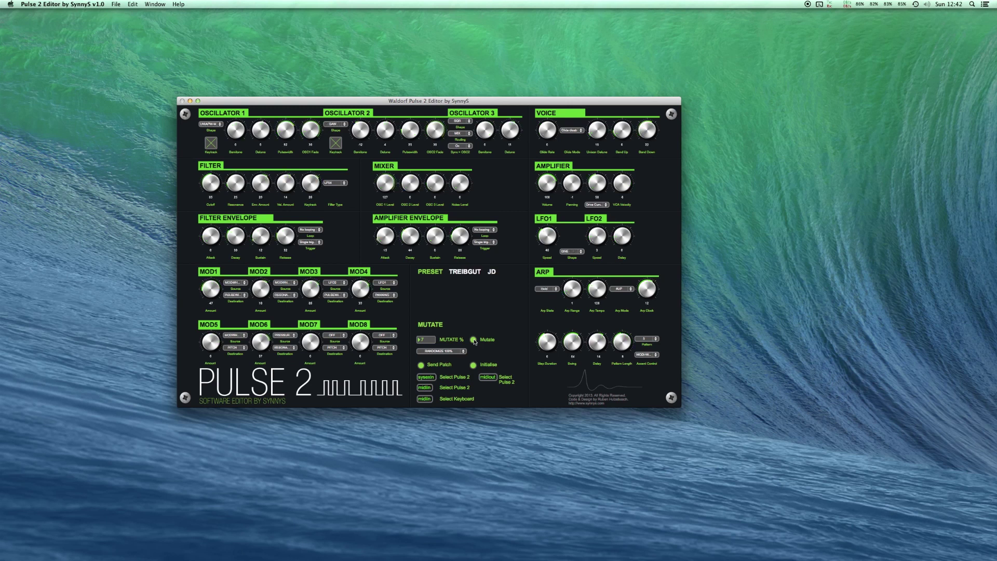
left_click(473, 340)
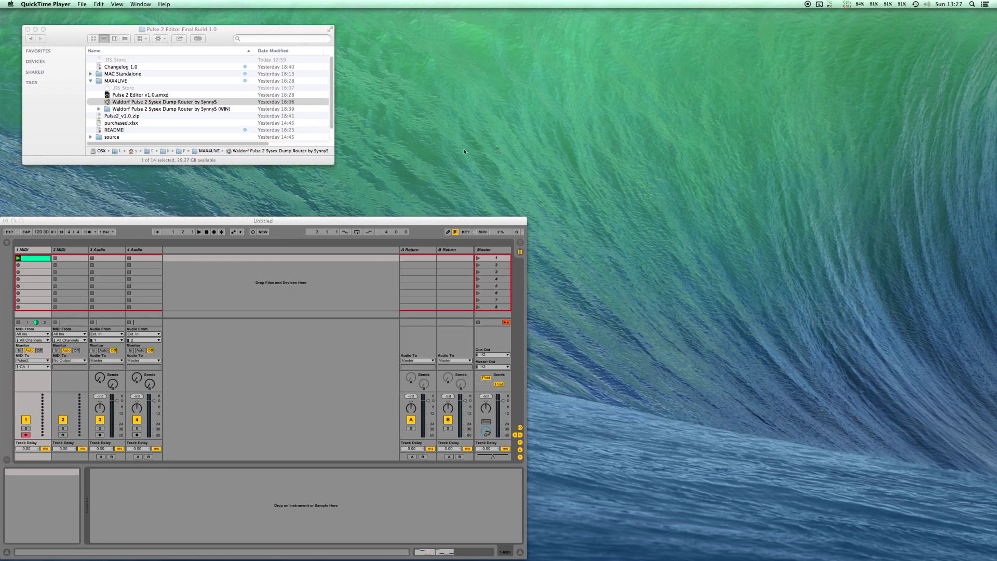
Drop Pulse 2 Editor v1.0.amxd onto Live's track 1 and select the Sysex Dump Router app
left_click_drag(106, 94, 23, 278)
left_click(217, 38)
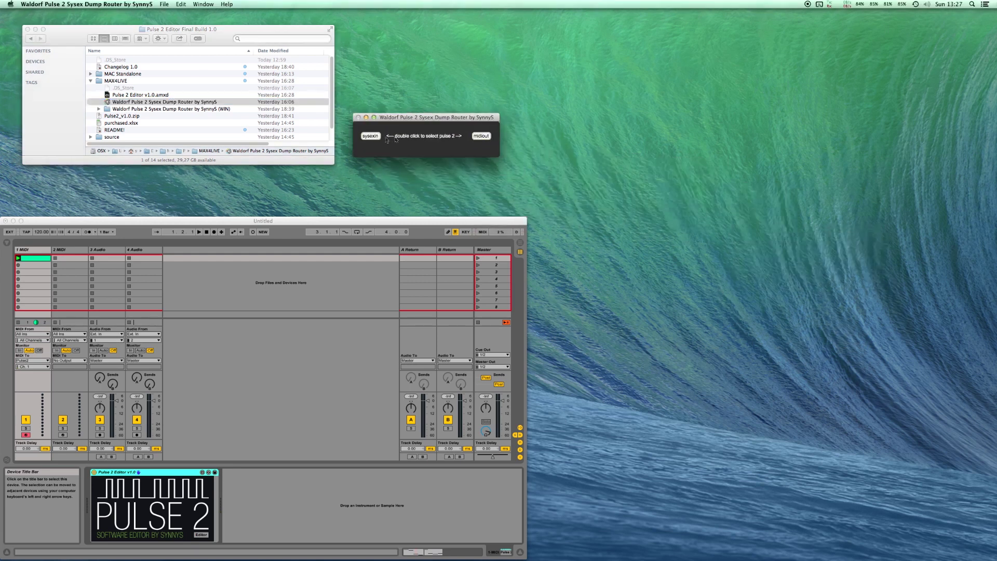
double_click(370, 135)
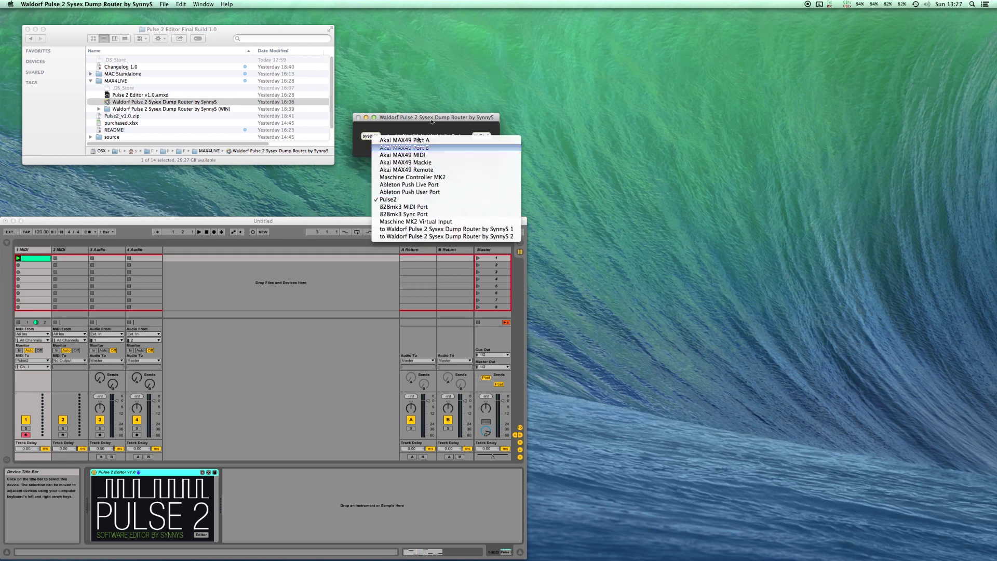
double_click(481, 136)
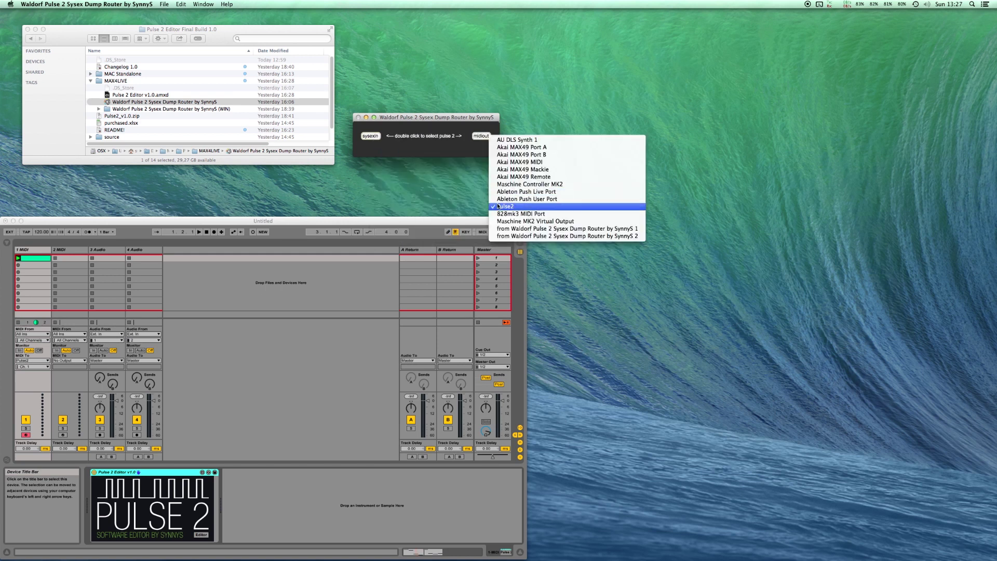
left_click(444, 119)
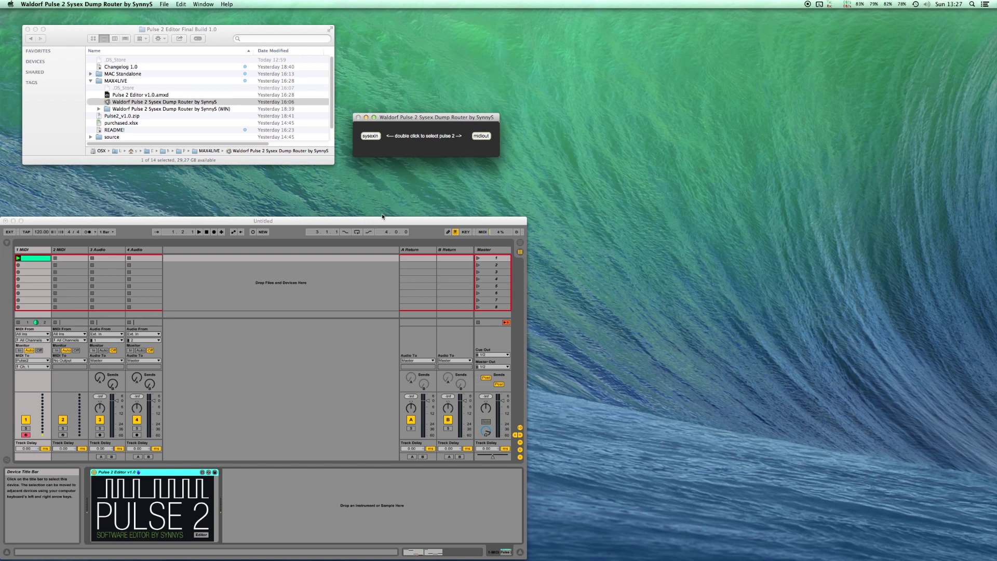
left_click(227, 519)
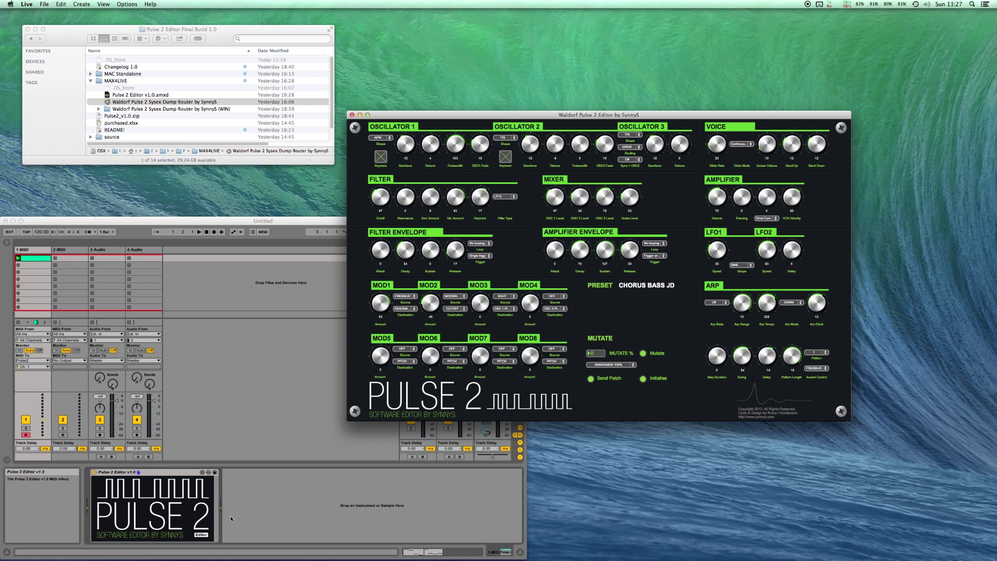
Launch track 1's first clip and raise the filter cutoff from 47 to 102
left_click(19, 259)
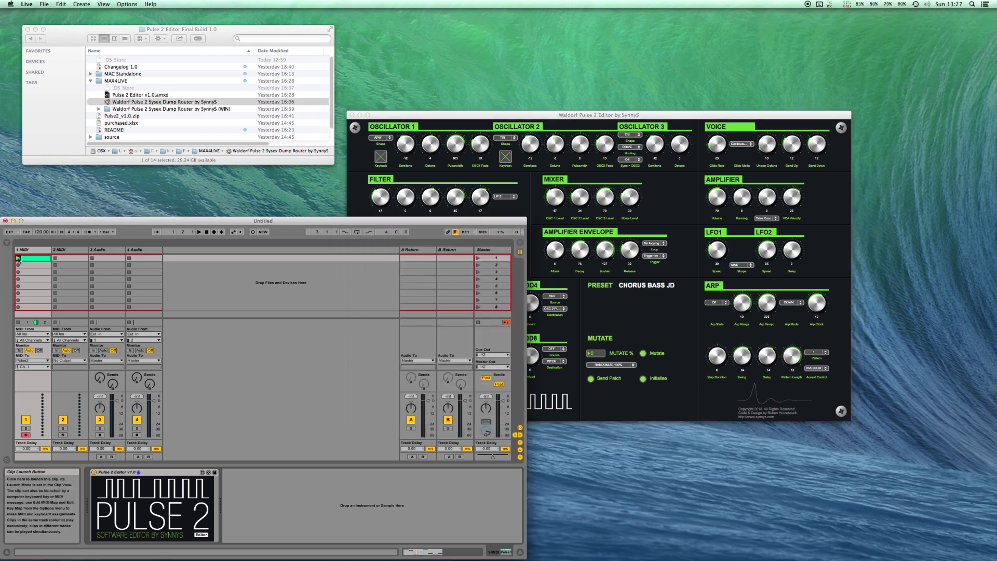
left_click(18, 259)
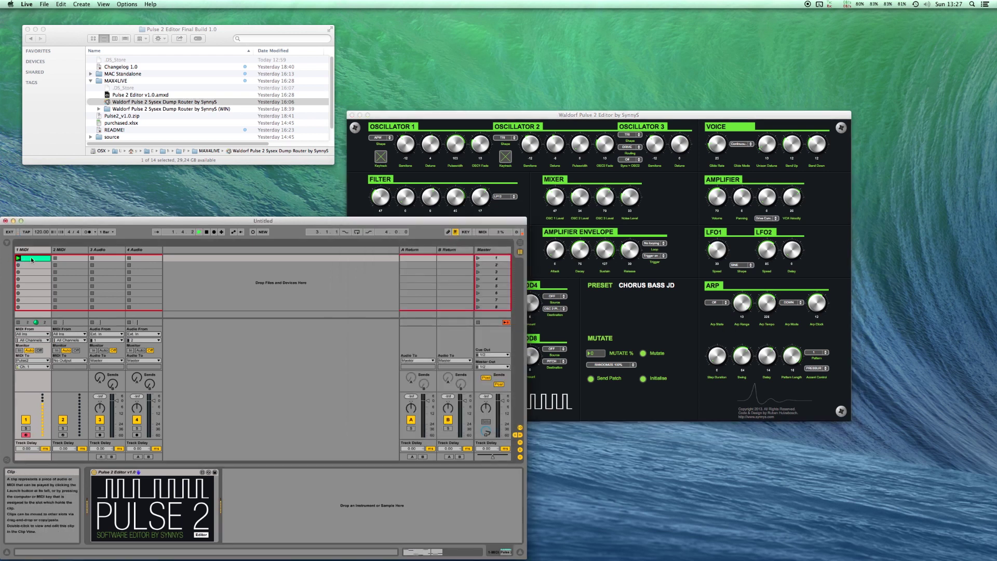
left_click(392, 192)
mouse_move(392, 192)
left_mouse_down()
mouse_move(382, 194)
mouse_move(386, 129)
mouse_move(362, 231)
mouse_move(356, 190)
mouse_move(396, 121)
mouse_move(367, 208)
mouse_move(406, 200)
mouse_move(414, 134)
mouse_move(391, 178)
left_mouse_up()
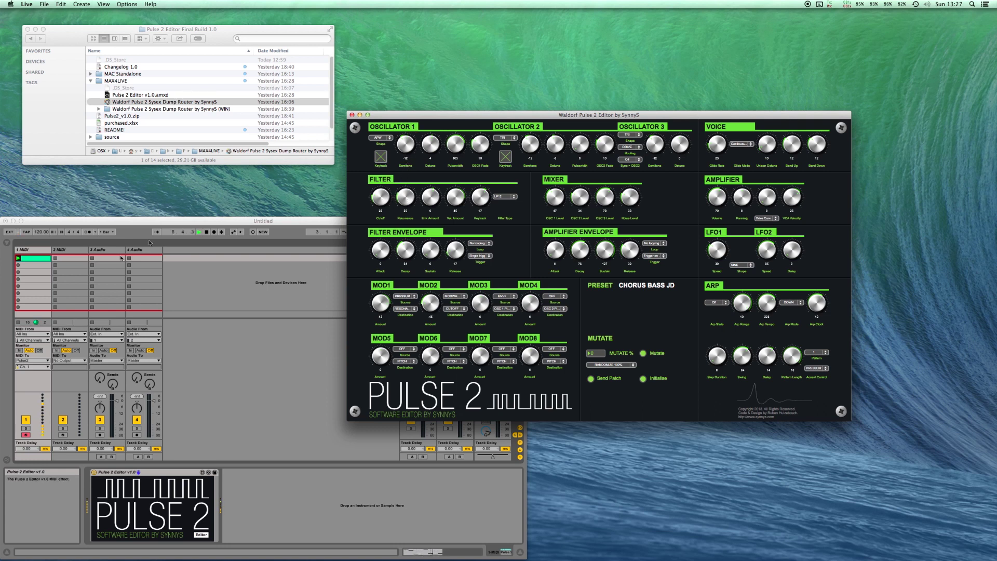
Move the editor window to the top right and the sysex router window down and left
left_click(202, 224)
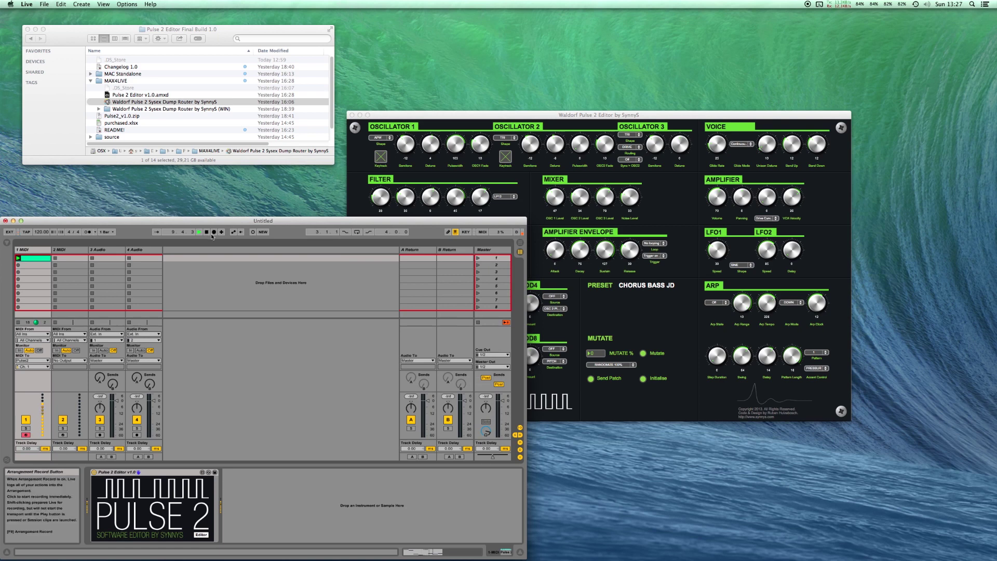
left_click_drag(598, 115, 731, 31)
left_click_drag(440, 124, 353, 177)
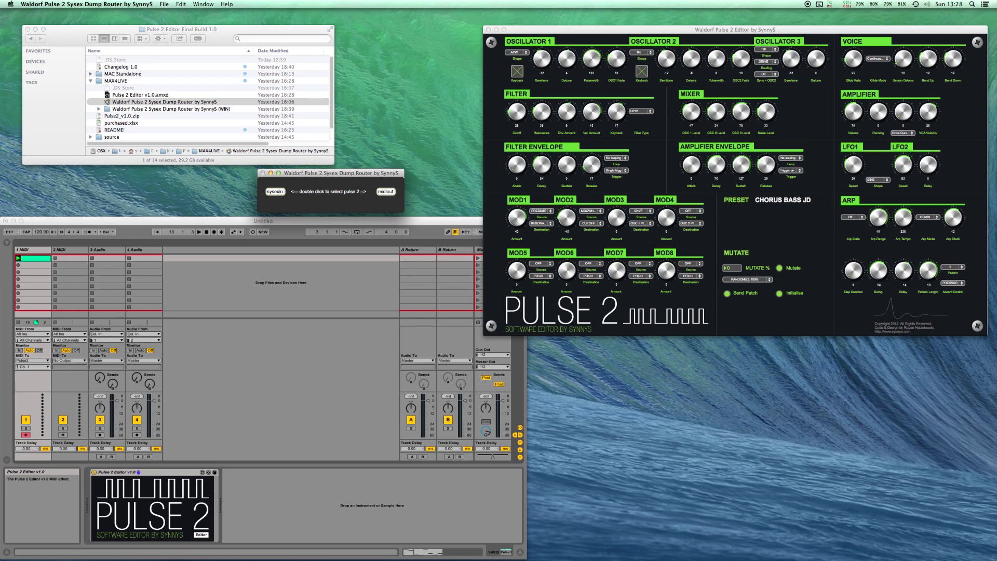
Group the Pulse 2 Editor v1.0 device on track 1 with Cmd+G and reveal the eight macros
left_click(168, 476)
left_click(162, 474)
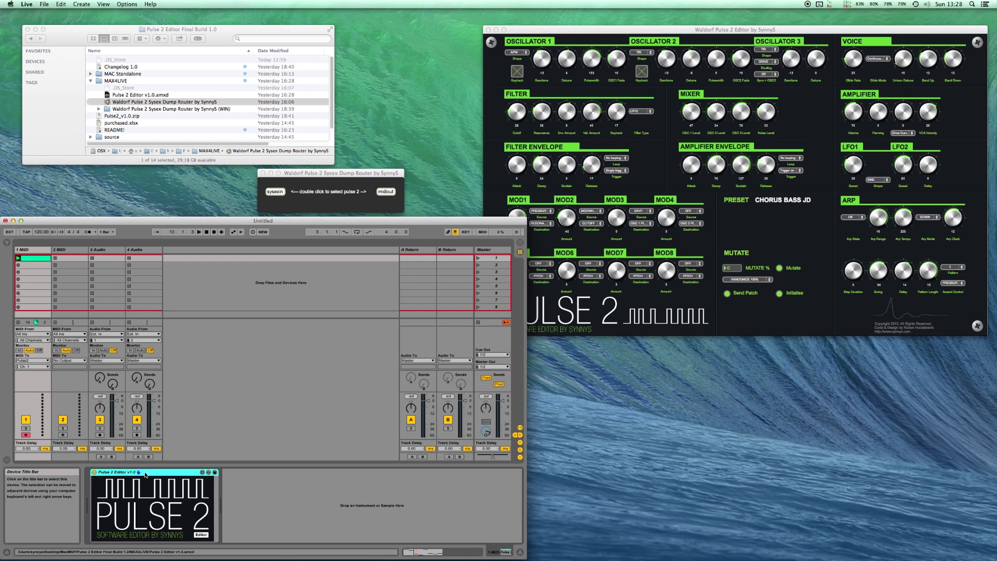
key("super+g")
left_click(94, 482)
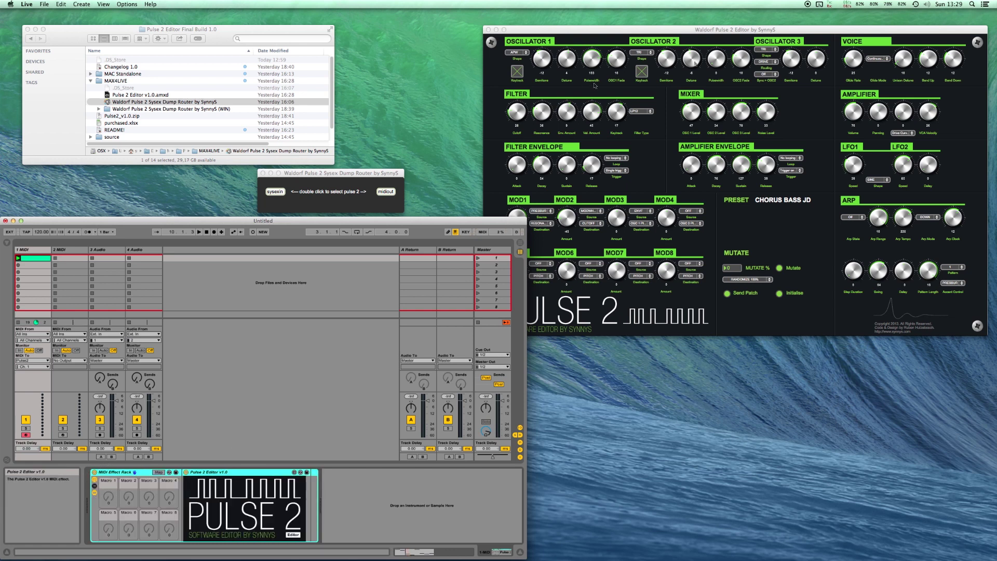
Map Cutoff, Resonance, Filter Envelope and Filter Velocity amount to Macros 1 through 4
right_click(522, 119)
left_click(530, 167)
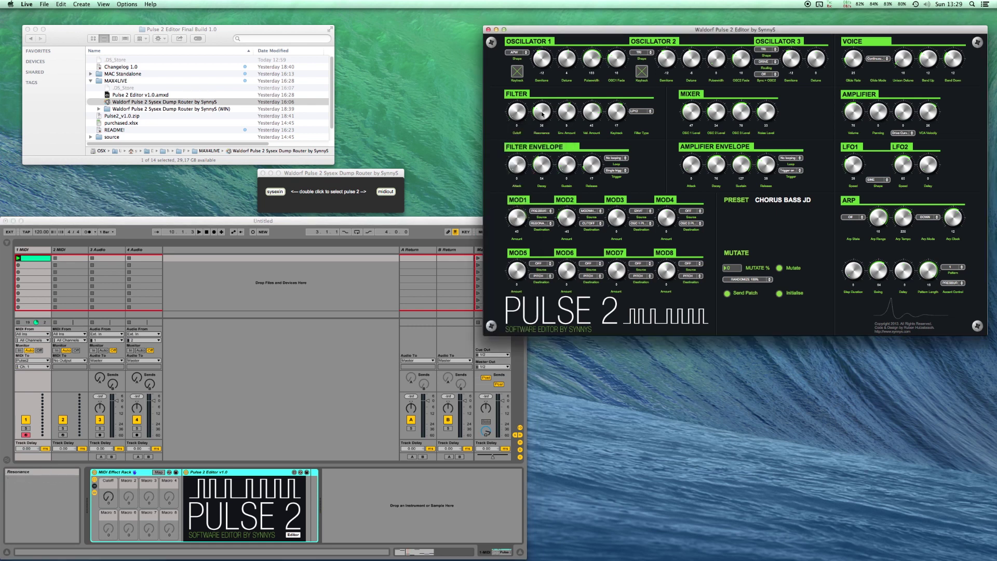
right_click(531, 122)
left_click(551, 171)
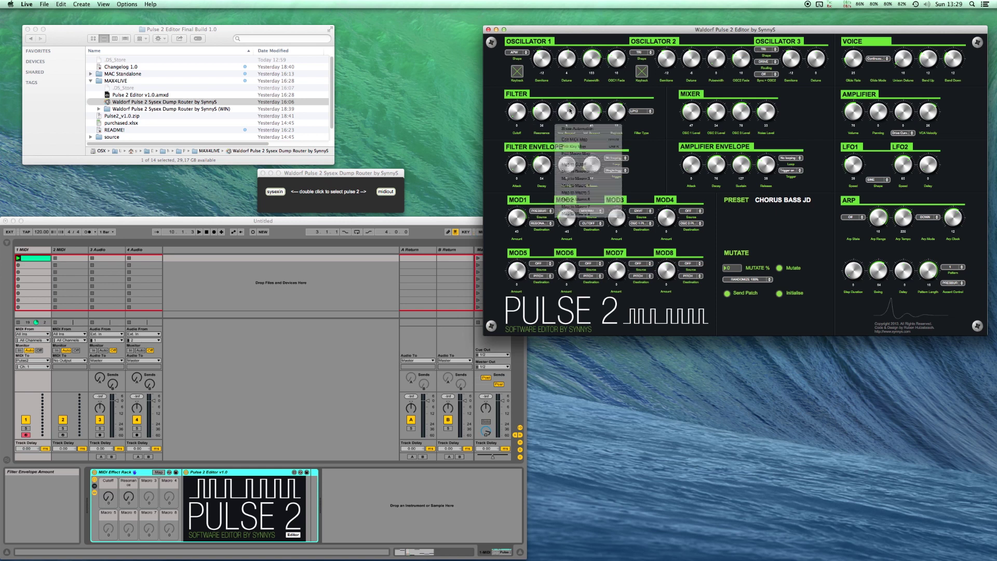
right_click(570, 116)
left_click(571, 178)
right_click(584, 115)
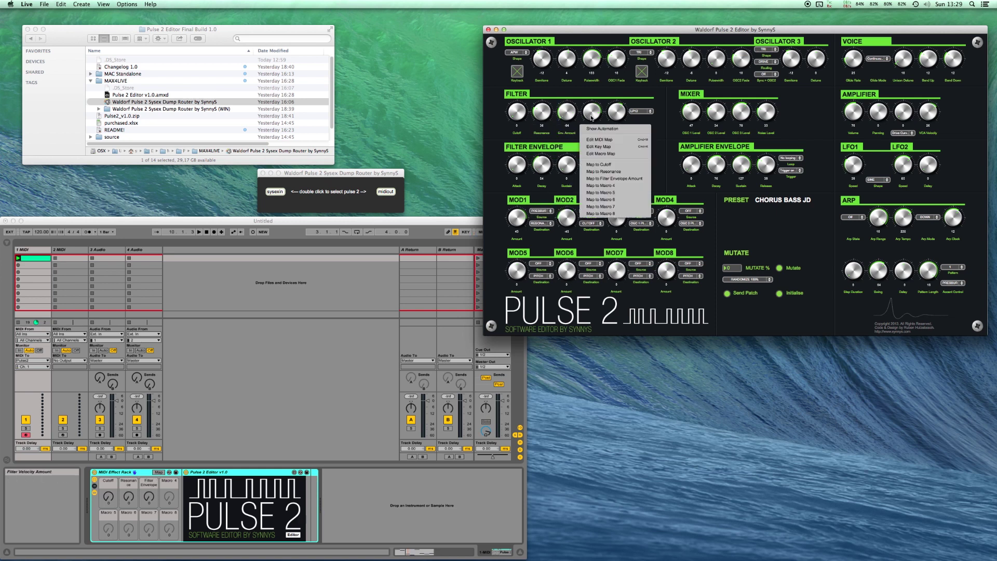
left_click(598, 184)
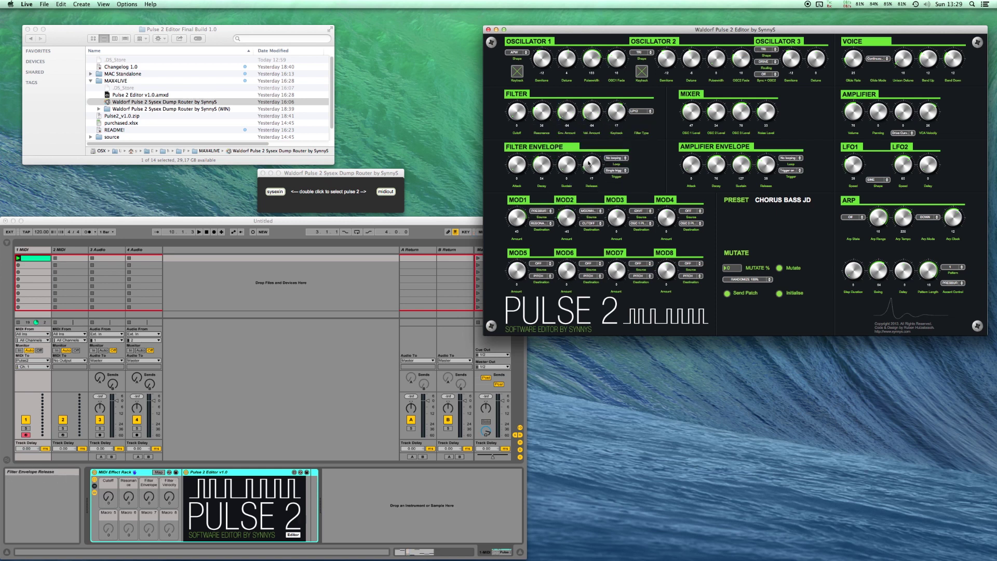
Launch the first MIDI clip while sweeping the Cutoff macro down
mouse_move(108, 496)
left_mouse_down()
mouse_move(108, 486)
mouse_move(170, 491)
mouse_move(108, 488)
left_mouse_up()
left_click(18, 258)
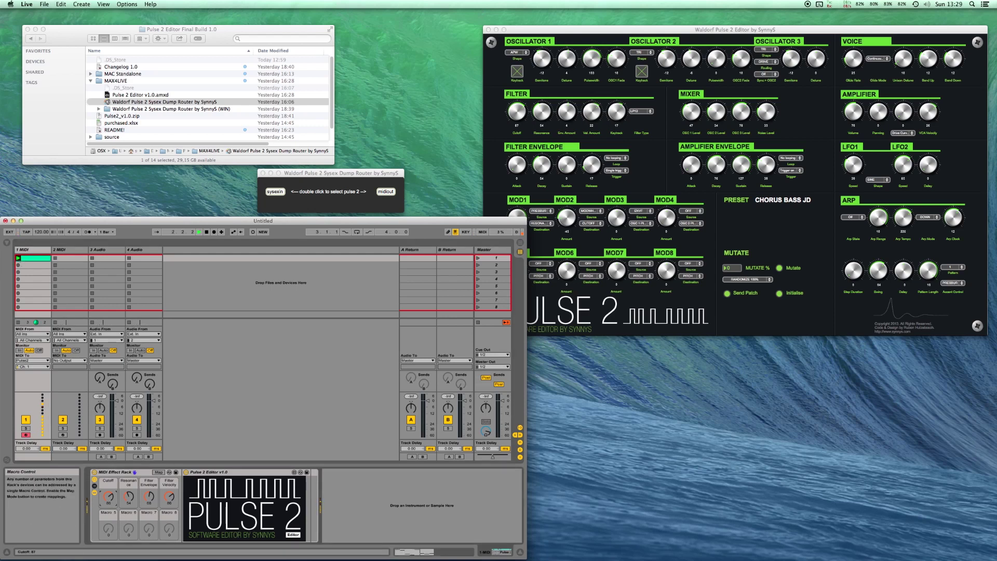
left_click_drag(108, 492, 109, 494)
Open the clip in an enlarged detail view showing its MIDI Effect Rack Cutoff envelope
double_click(34, 258)
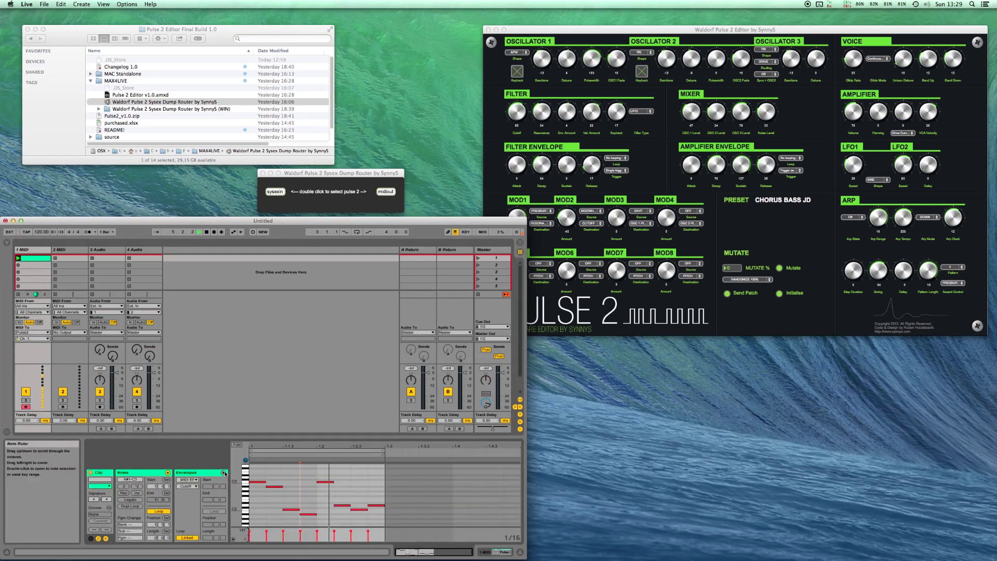
left_click_drag(240, 436, 241, 387)
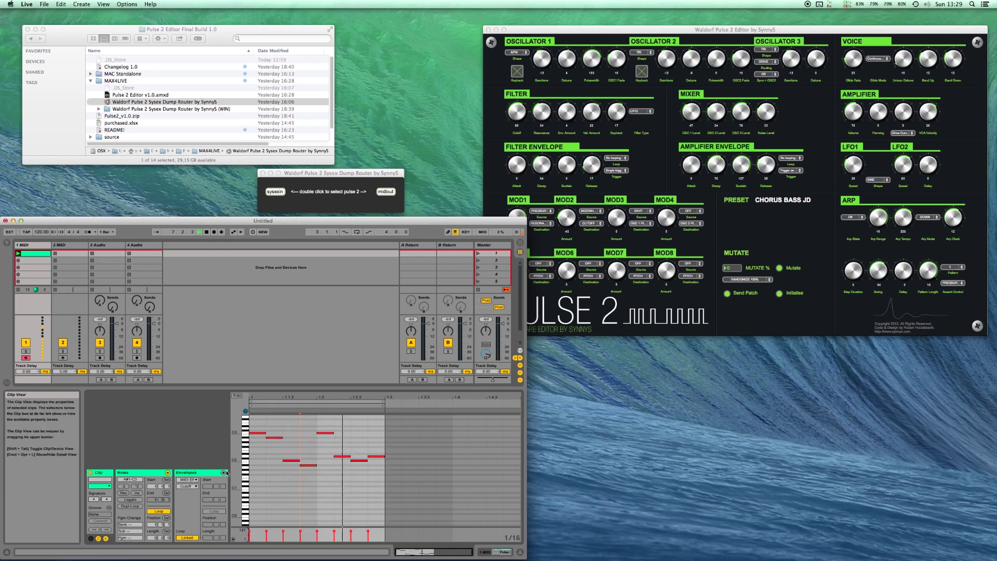
left_click(224, 473)
left_click(192, 486)
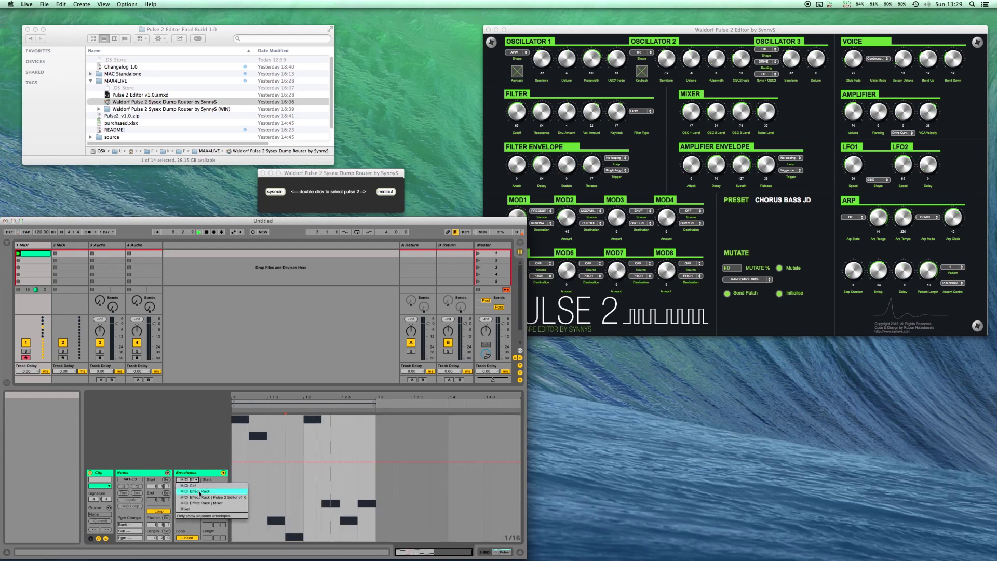
left_click(199, 492)
left_click(196, 486)
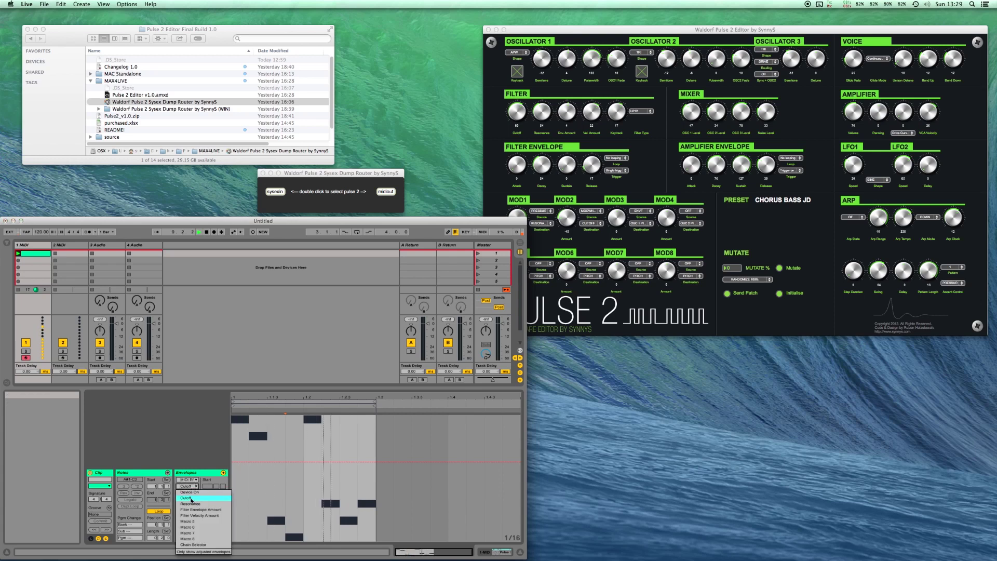
left_click(187, 498)
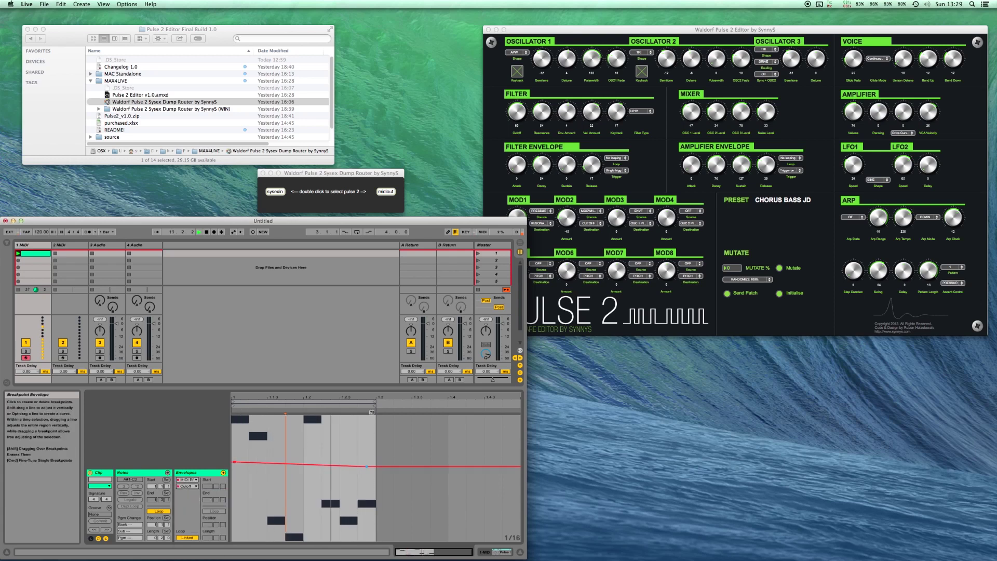
Shape the Cutoff envelope high near bar 1.2, then curving steeply down near bar 1.3
left_click_drag(366, 463, 373, 533)
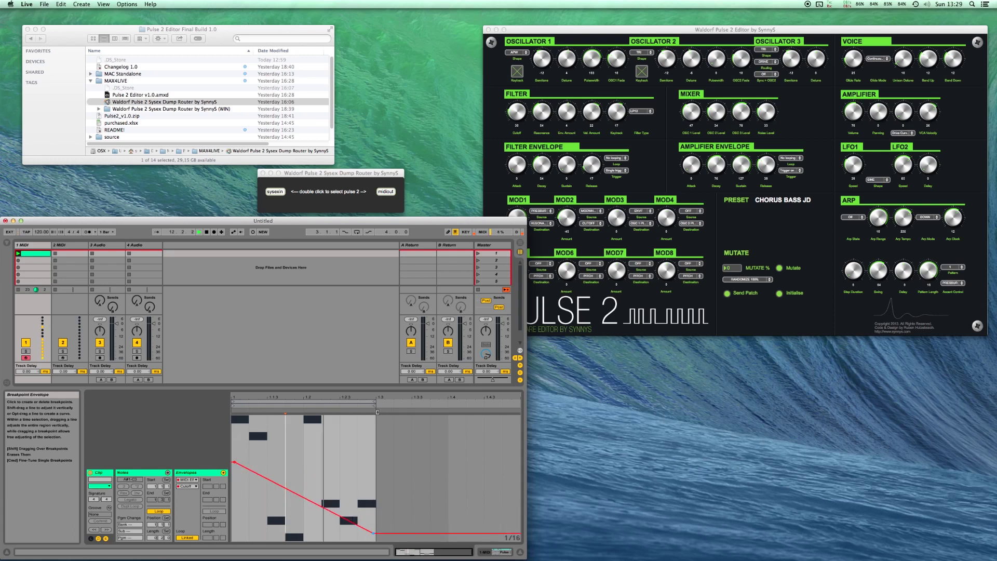
left_click_drag(311, 501, 314, 470)
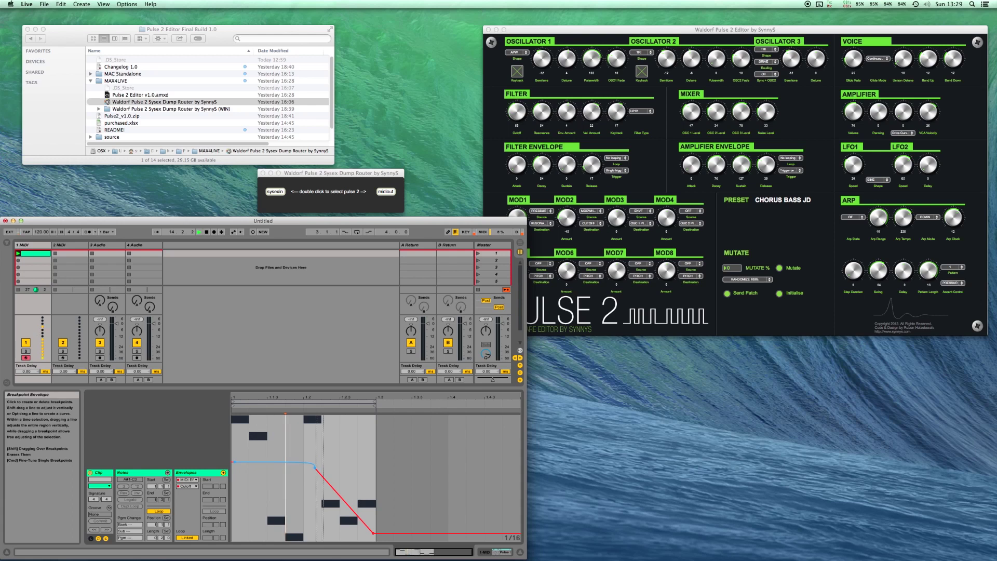
left_click_drag(342, 499, 343, 519)
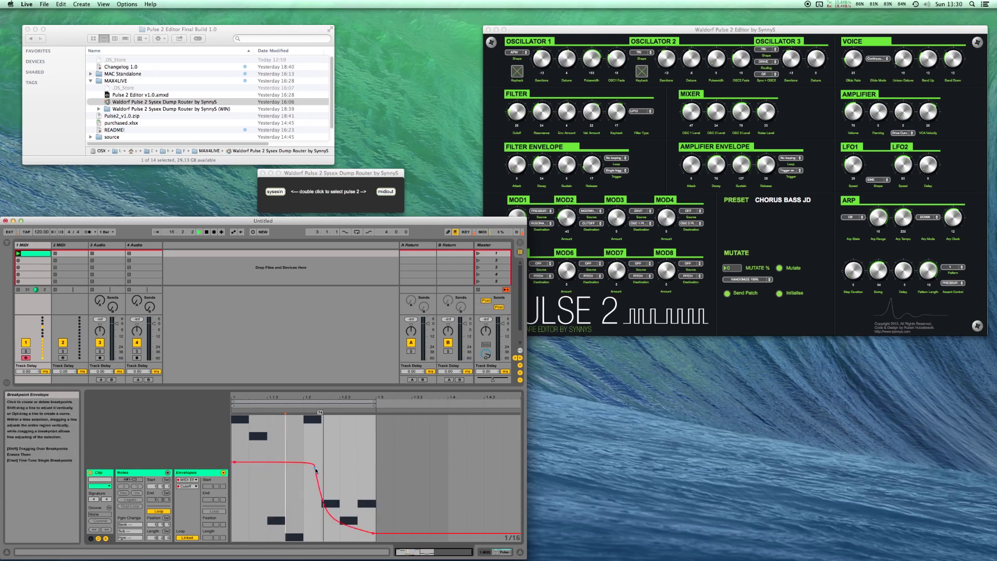
left_click_drag(316, 469, 288, 493)
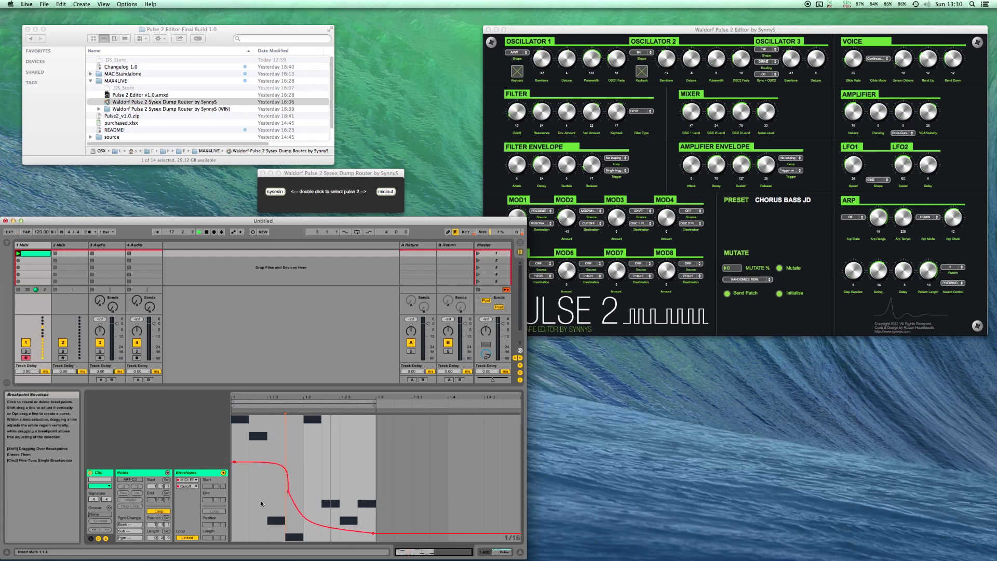
Choose Resonance in the envelope chooser and draw a V-shaped Resonance envelope
left_click(188, 486)
left_click(193, 505)
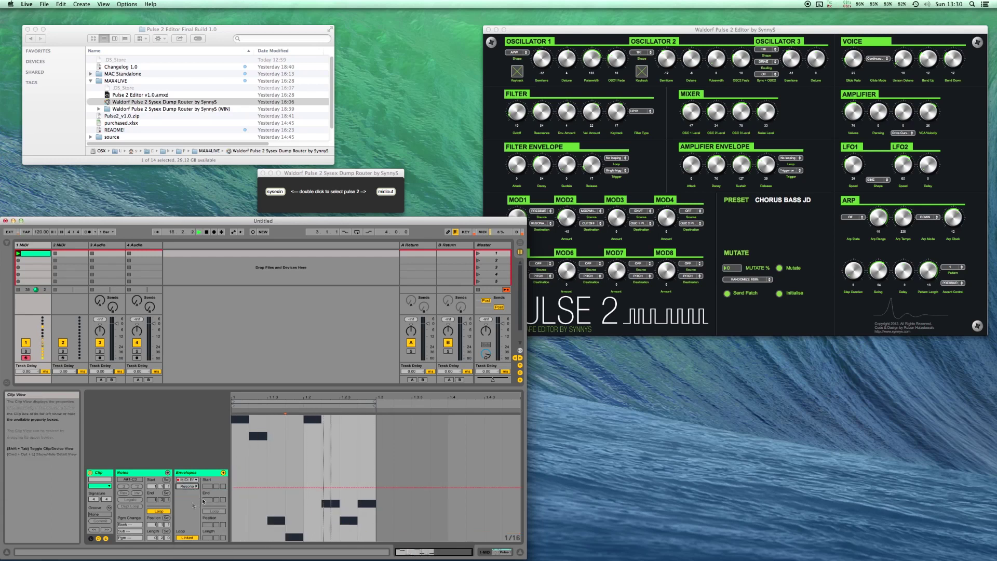
left_click(323, 488)
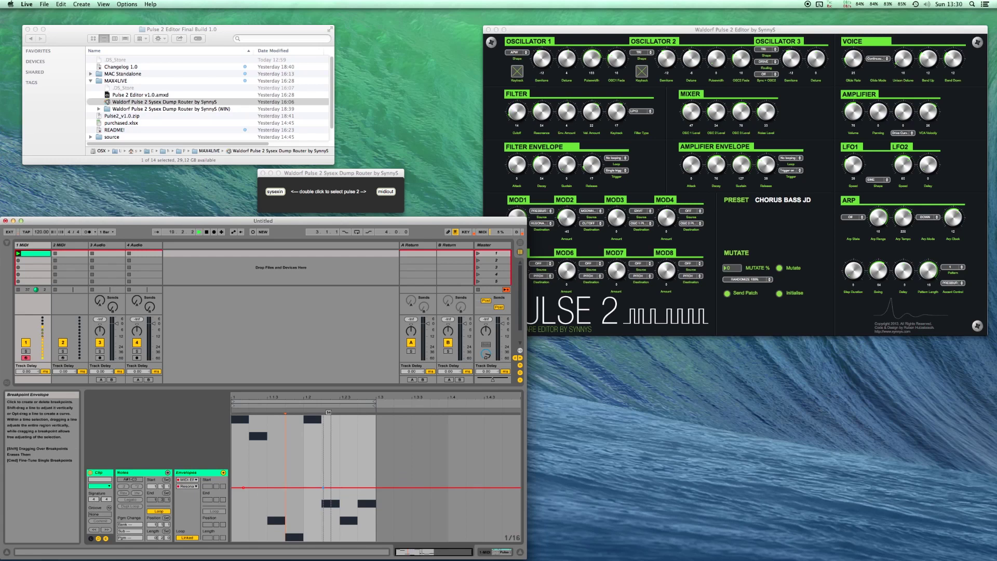
left_click_drag(323, 487, 362, 427)
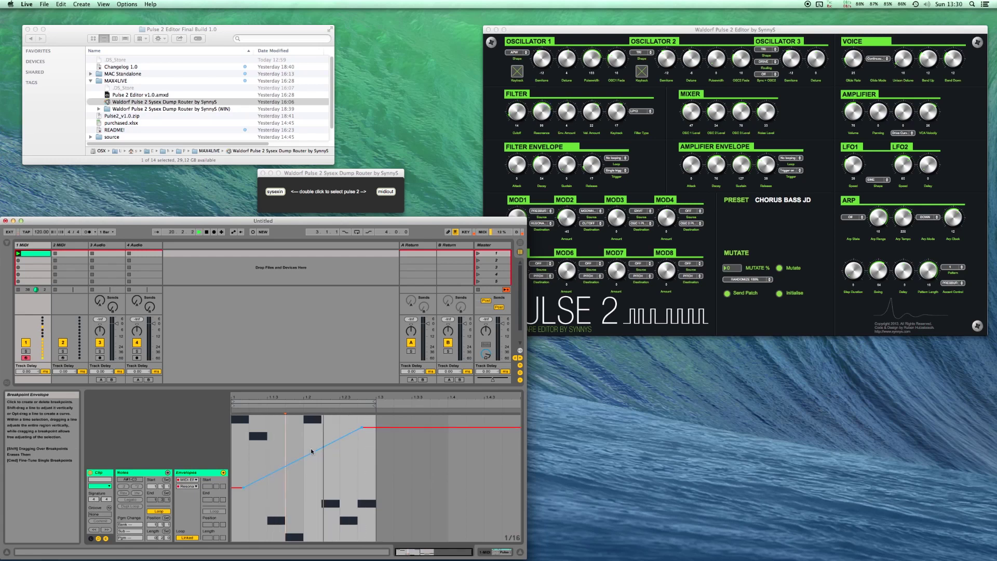
left_click_drag(313, 458, 327, 516)
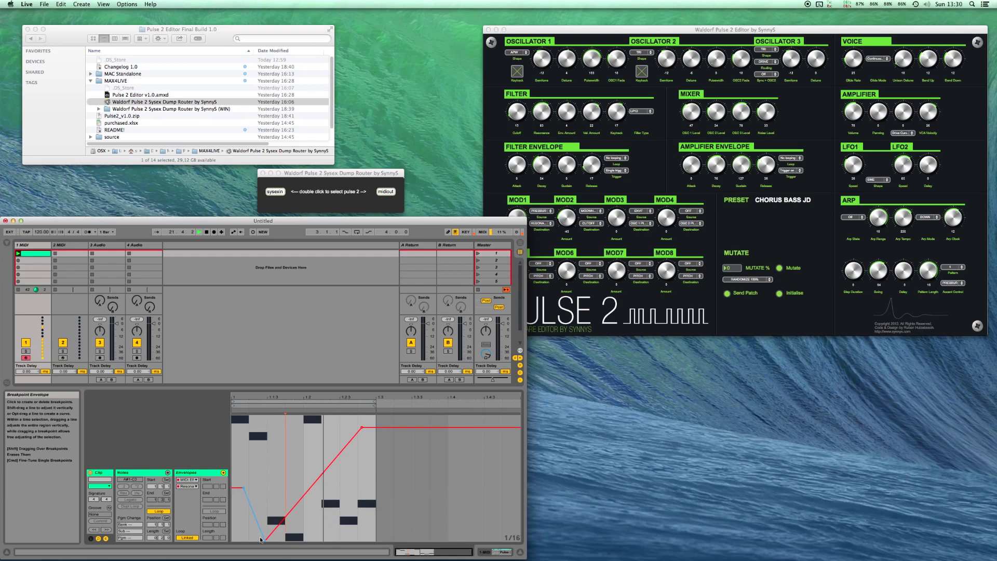
Switch to Filter Envelope Amount and draw a ramp rising to 104
left_click(189, 488)
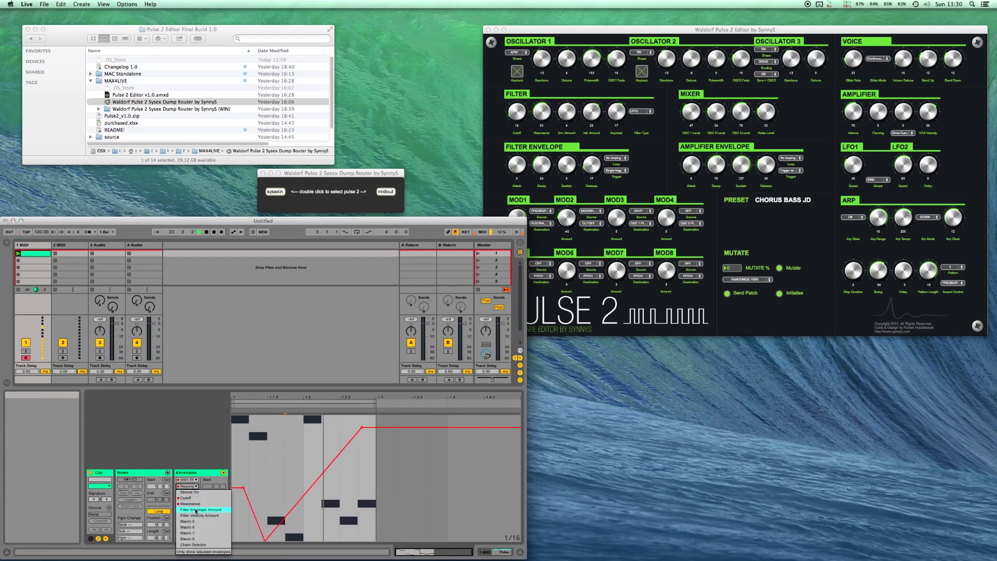
left_click(200, 508)
left_click(262, 473)
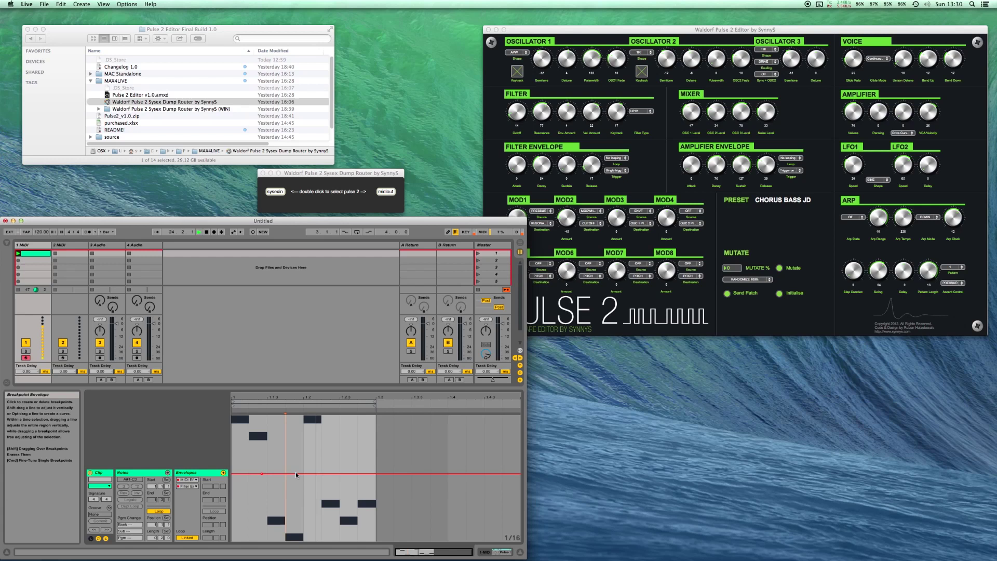
left_click_drag(296, 472, 354, 452)
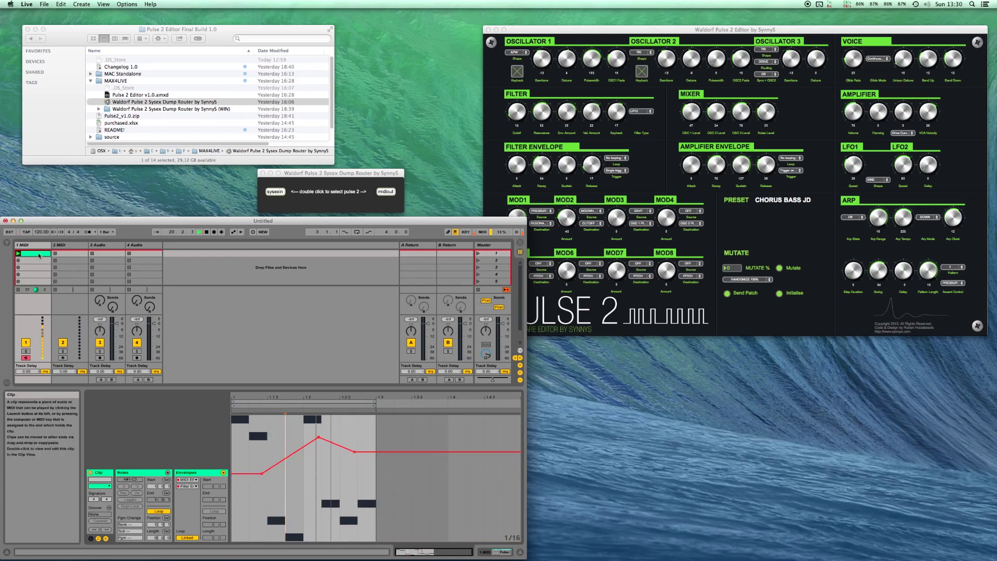
In the Pulse 2 editor, raise the OSC1 and OSC2 levels and set OSC1 Semitone to 4 and OSC2 Semitone to -5
left_click(168, 473)
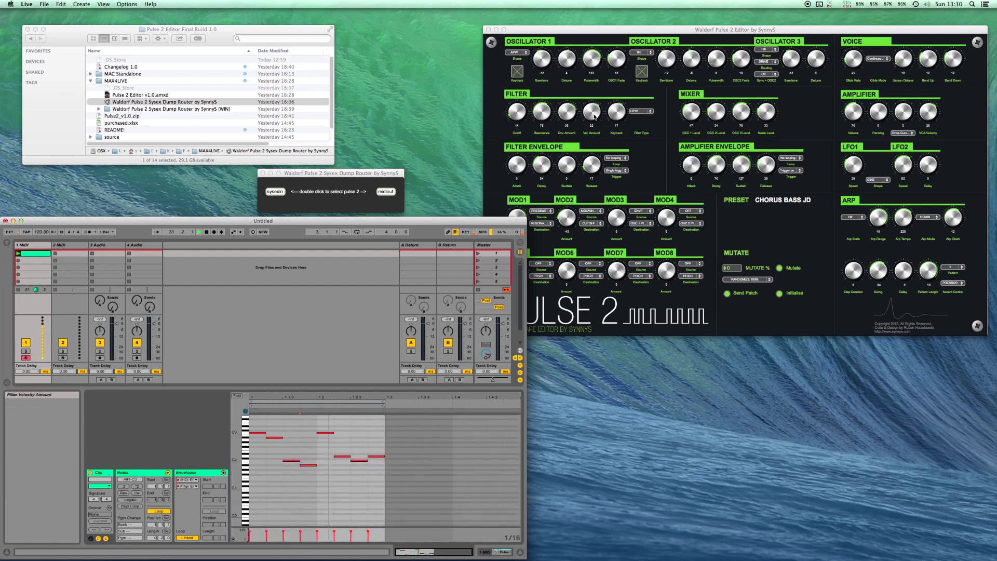
double_click(638, 31)
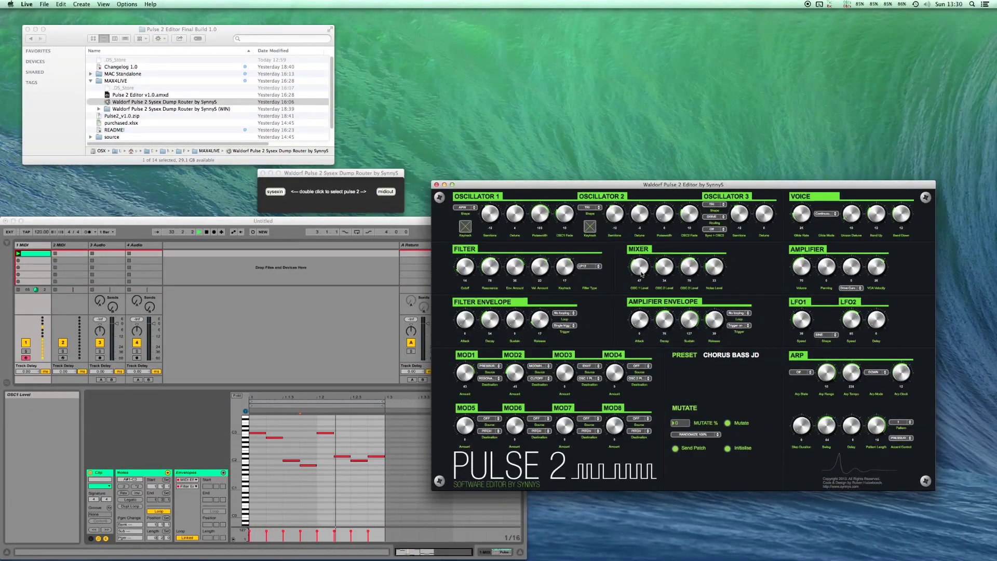
left_click_drag(642, 276, 678, 229)
left_click_drag(494, 214, 505, 199)
left_click_drag(619, 211, 621, 209)
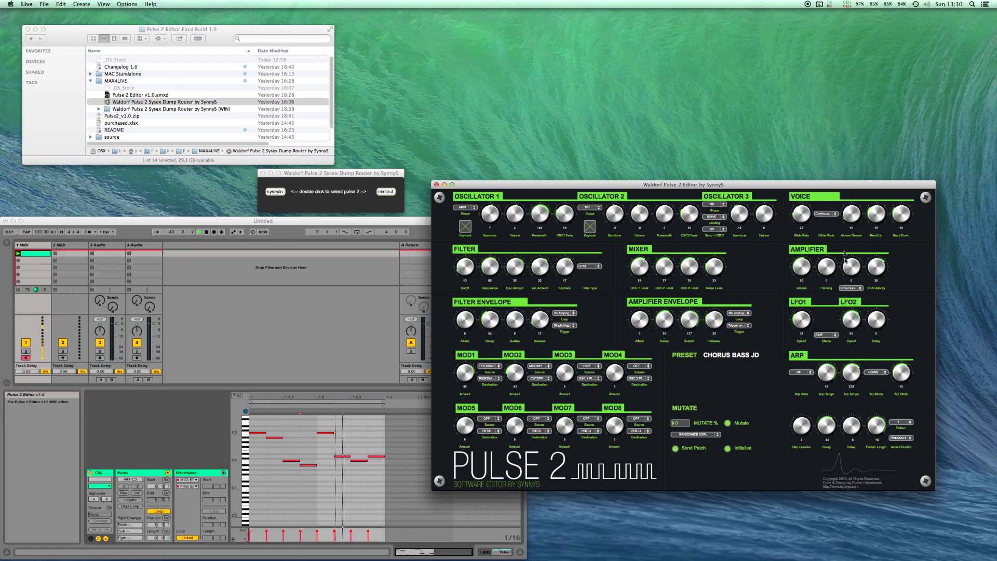
Set the amplifier drive curve to TUBE, then switch it to FUZZ
left_click(851, 288)
left_click(855, 300)
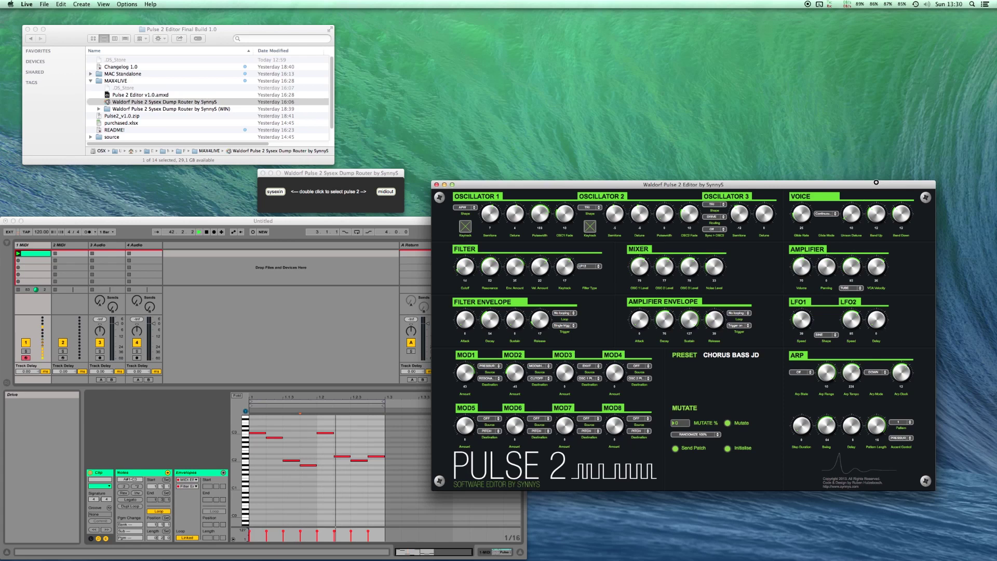
scroll(858, 257, "down", 10)
scroll(858, 257, "down", 3)
left_click(851, 288)
left_click(853, 306)
scroll(854, 267, "up", 13)
scroll(851, 270, "up", 5)
scroll(846, 231, "down", 3)
Raise glide rate to 81, lower amplifier drive to 57, and remove the drive curve
left_click_drag(801, 213, 810, 189)
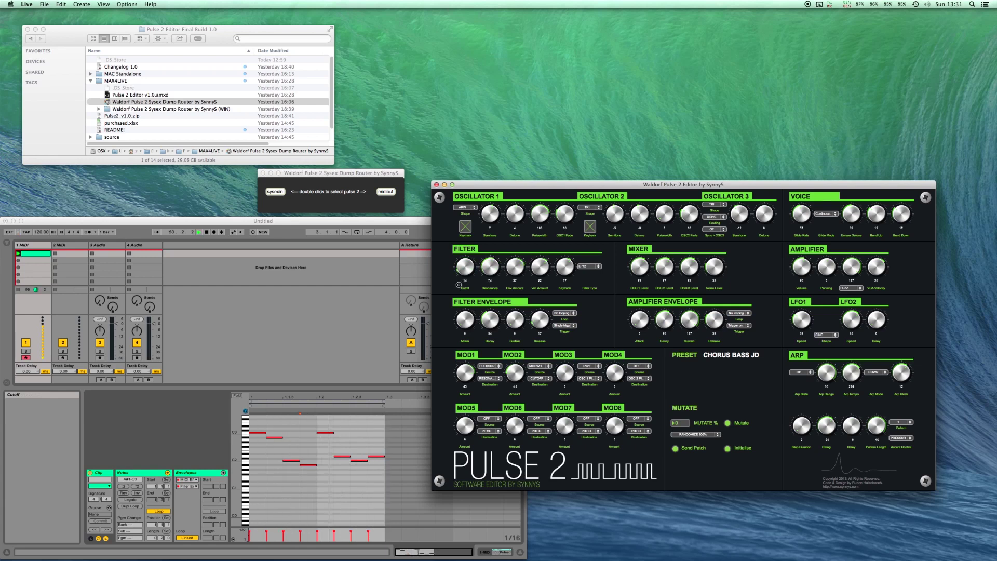
left_click_drag(852, 267, 821, 332)
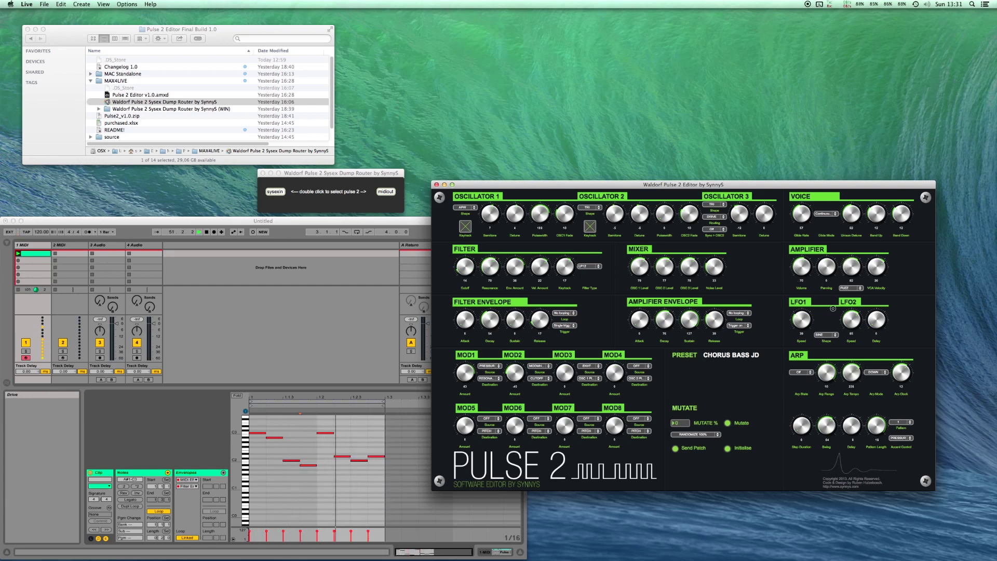
left_click(850, 289)
left_click(853, 294)
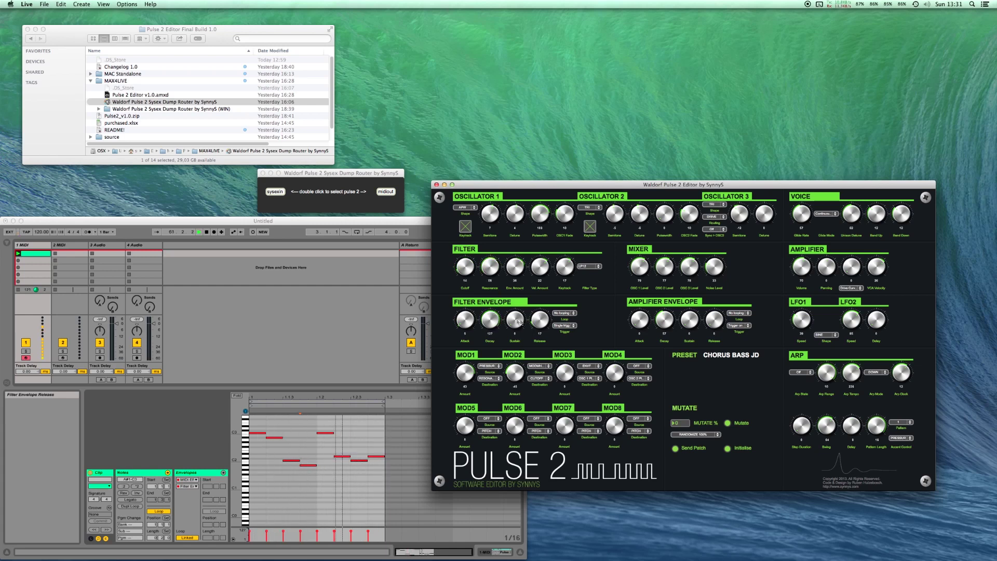
Set the mutate amount to 34% and mutate the Chorus Bass JD patch seven times
left_click(463, 319)
left_click_drag(685, 425, 690, 409)
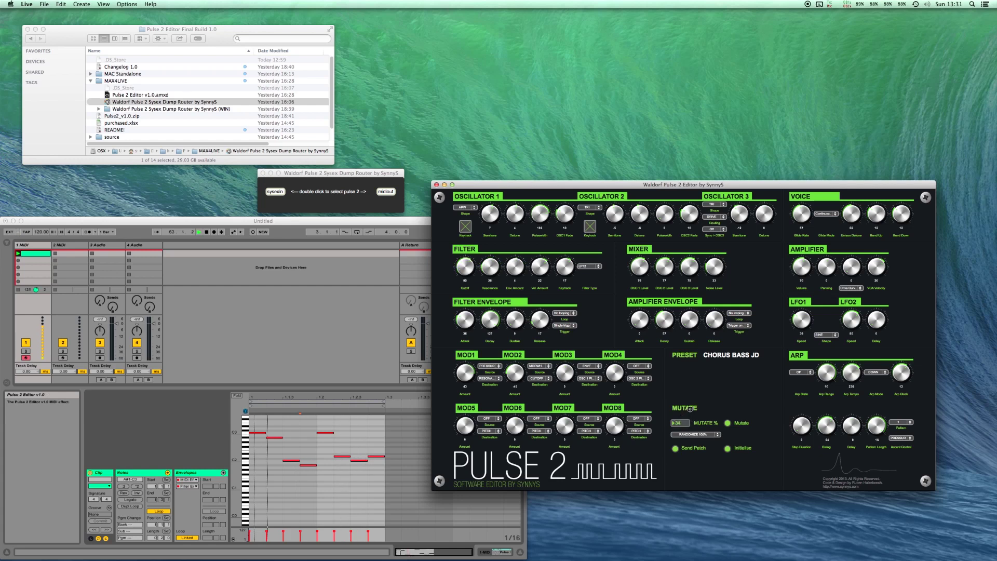
left_click(729, 424)
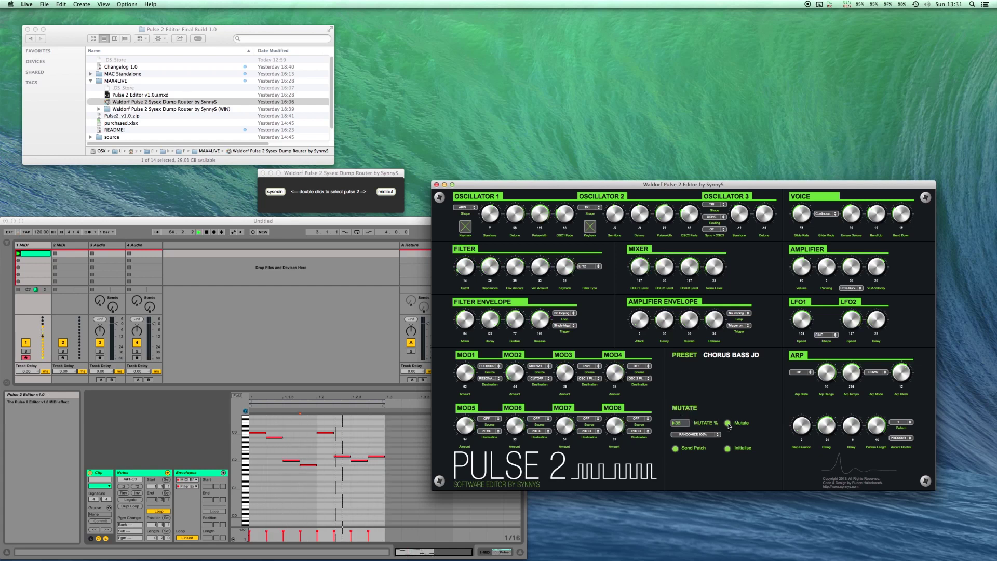
left_click(729, 424)
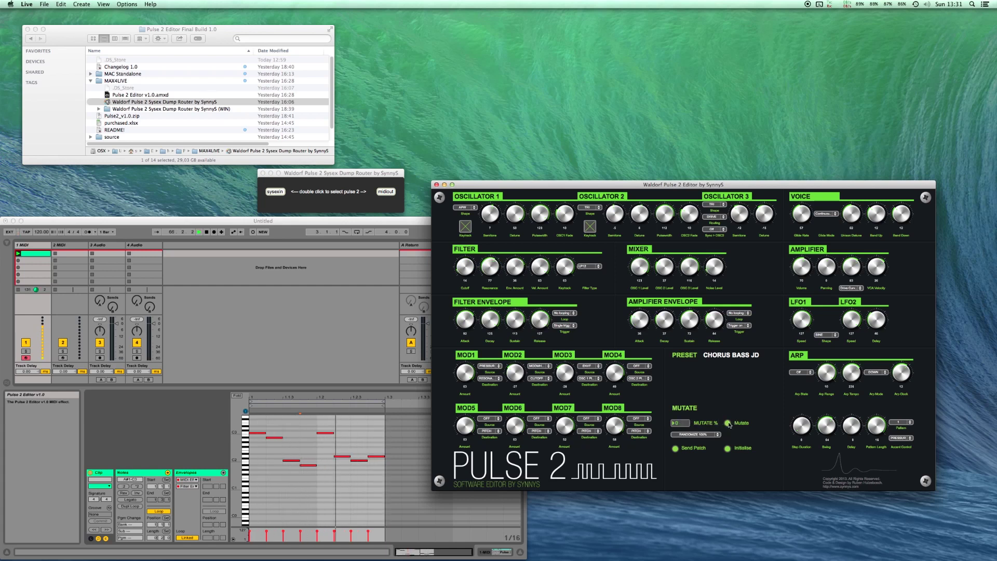
left_click(728, 424)
left_click(729, 424)
left_click(729, 423)
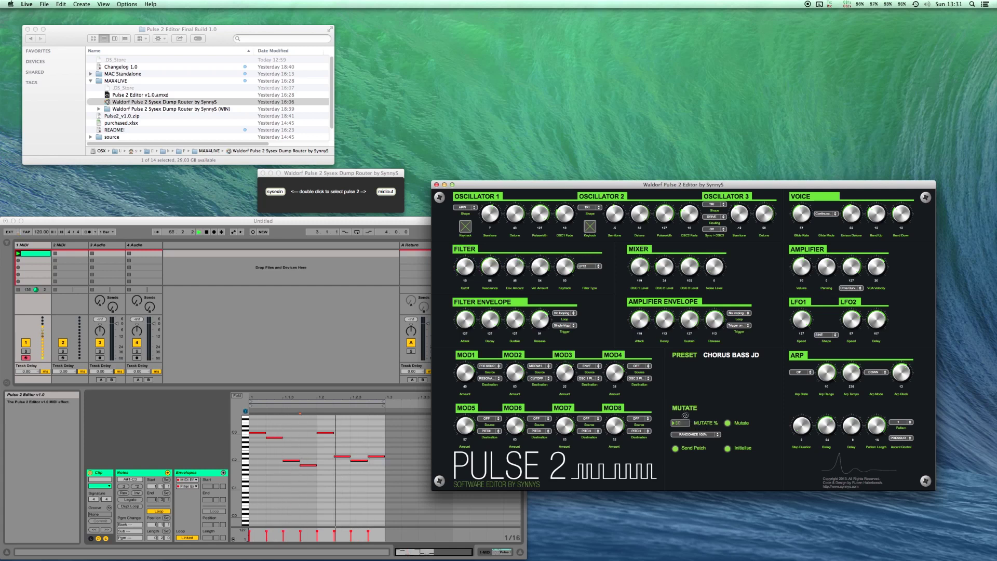
left_click(728, 423)
left_click(728, 424)
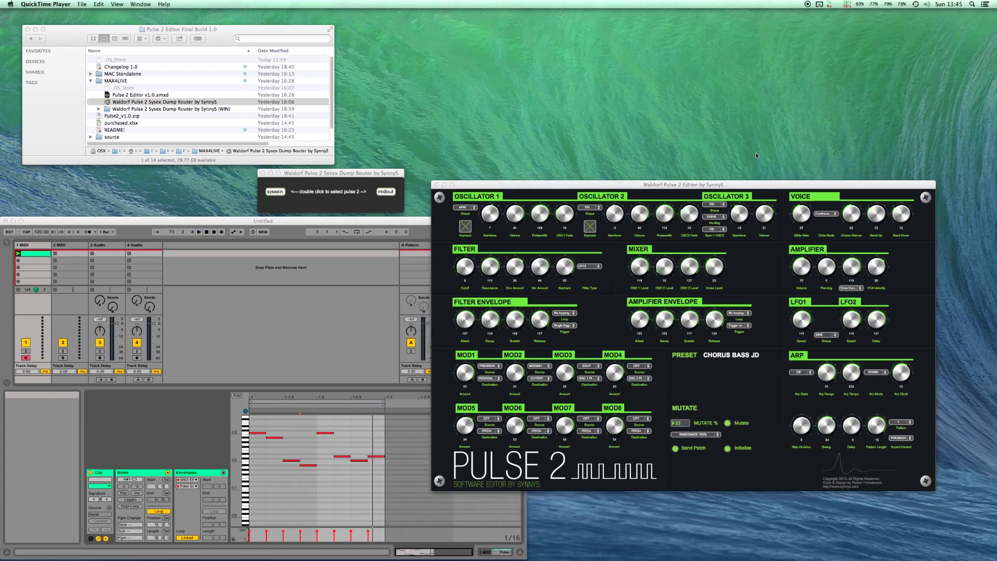
Bring Safari forward with Cmd-Tab to show the Pulse 2 Editor page on filthyfilterz.com
key("super+Tab")
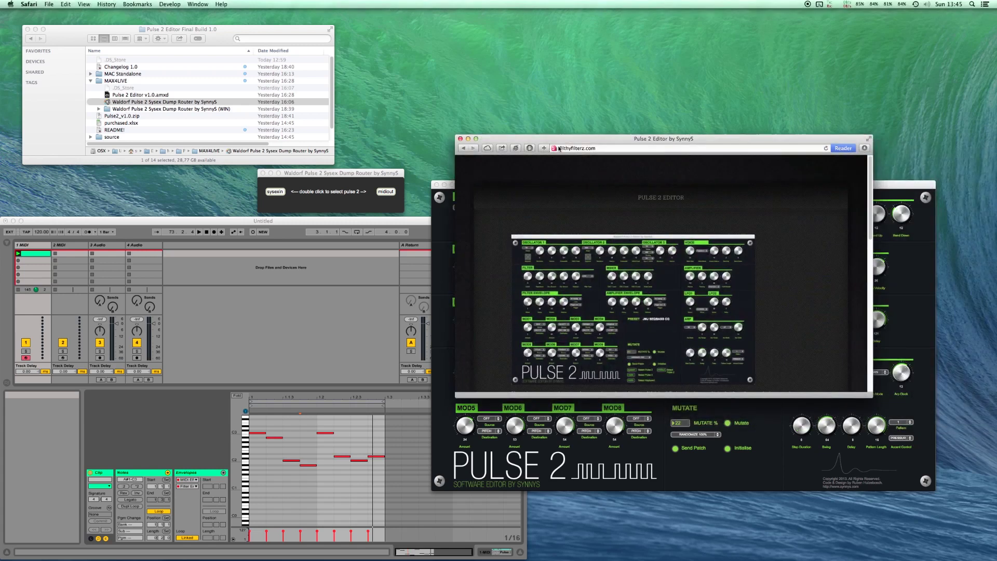